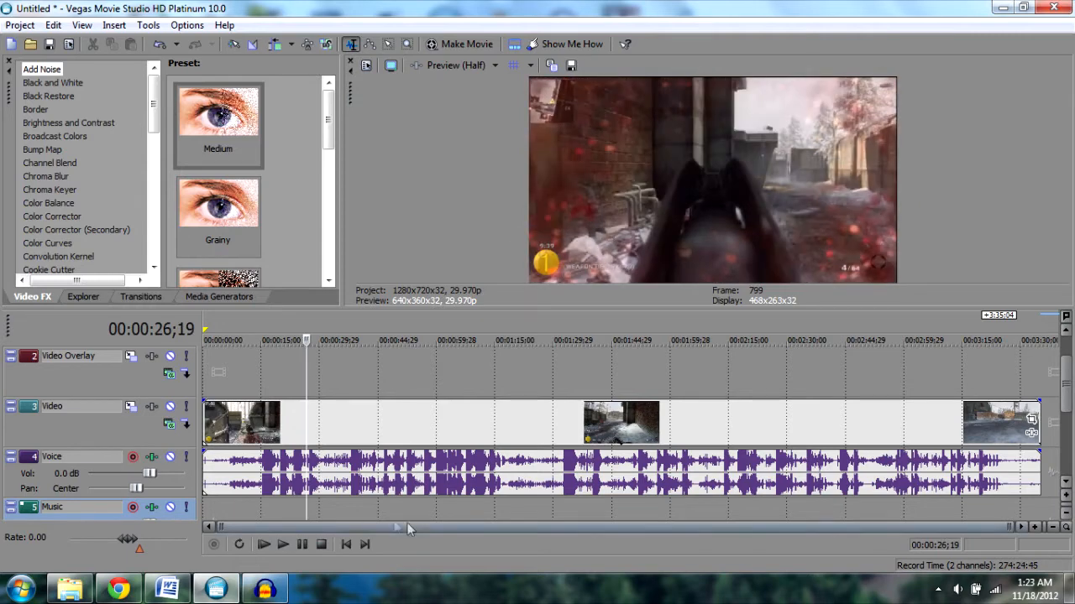
# - Open the video event's properties, turn off Maintain aspect ratio and choose Disable resample
pyautogui.click(491, 510)
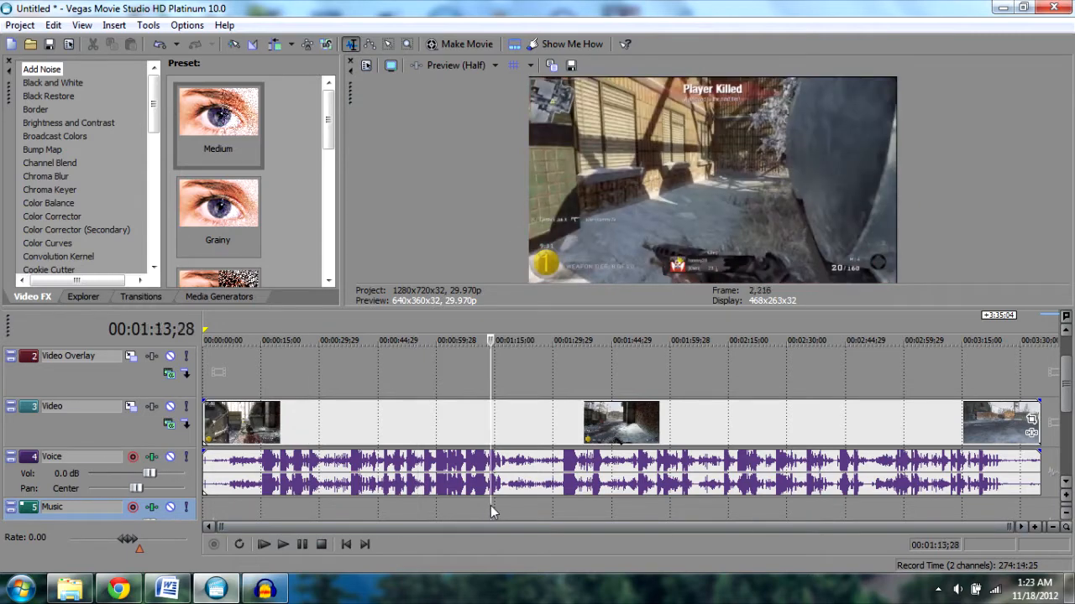
pyautogui.click(646, 504)
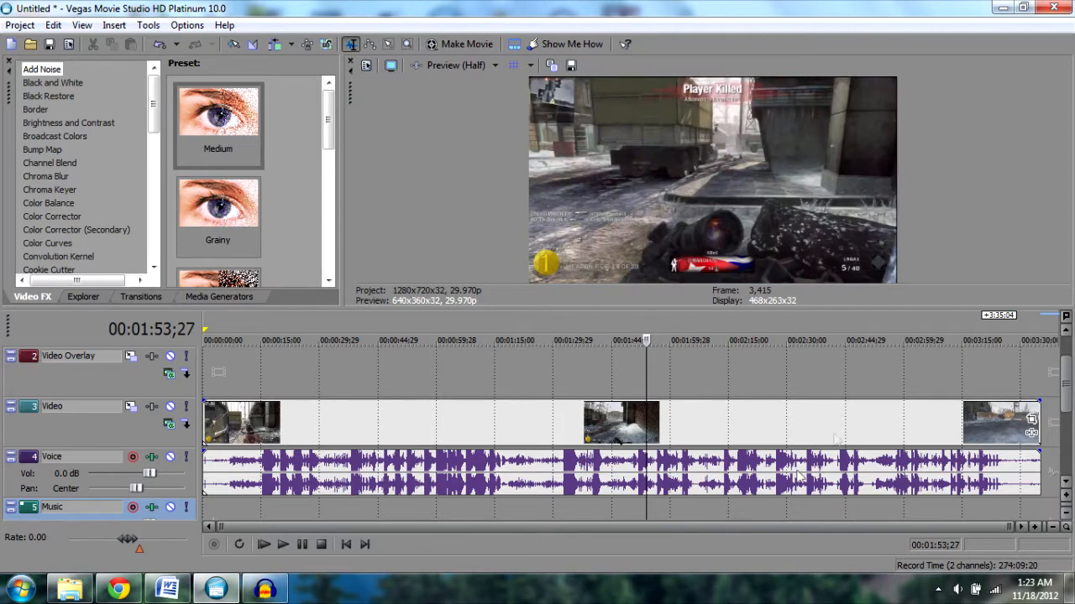
pyautogui.rightClick(480, 435)
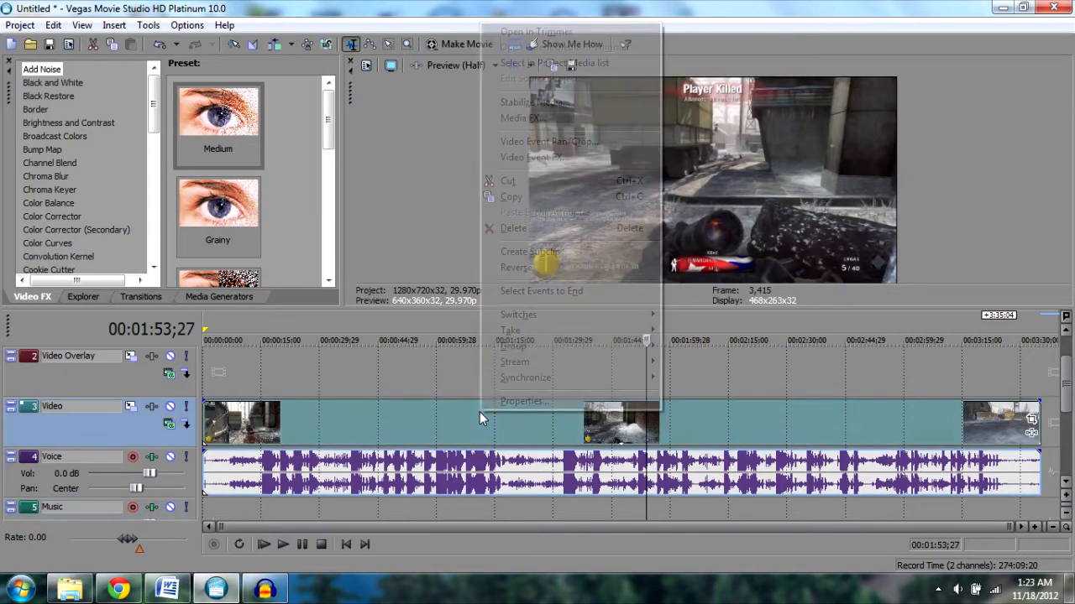
pyautogui.click(534, 403)
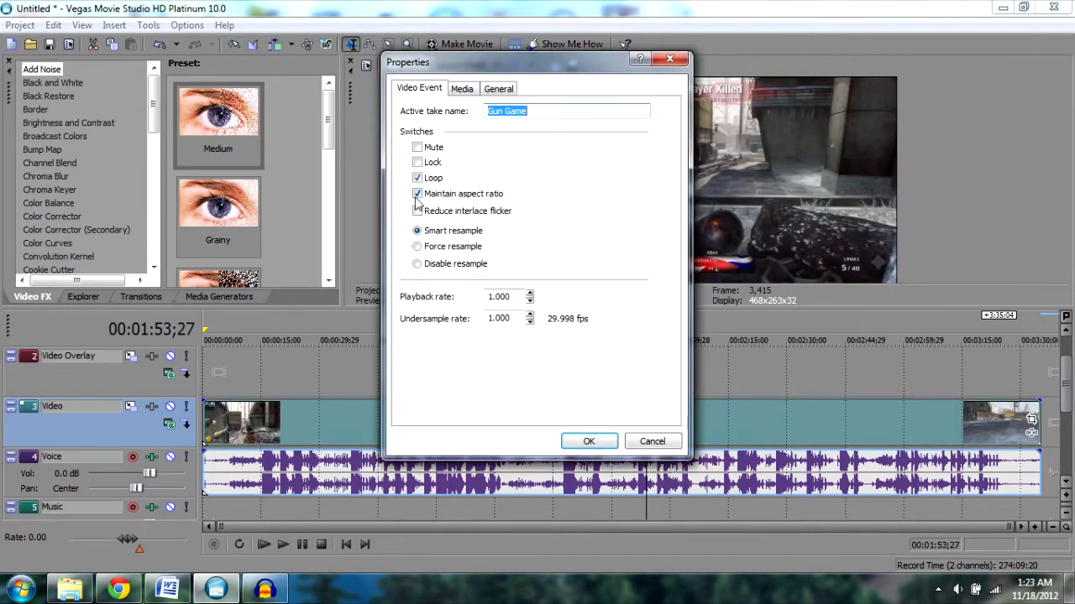
pyautogui.click(417, 194)
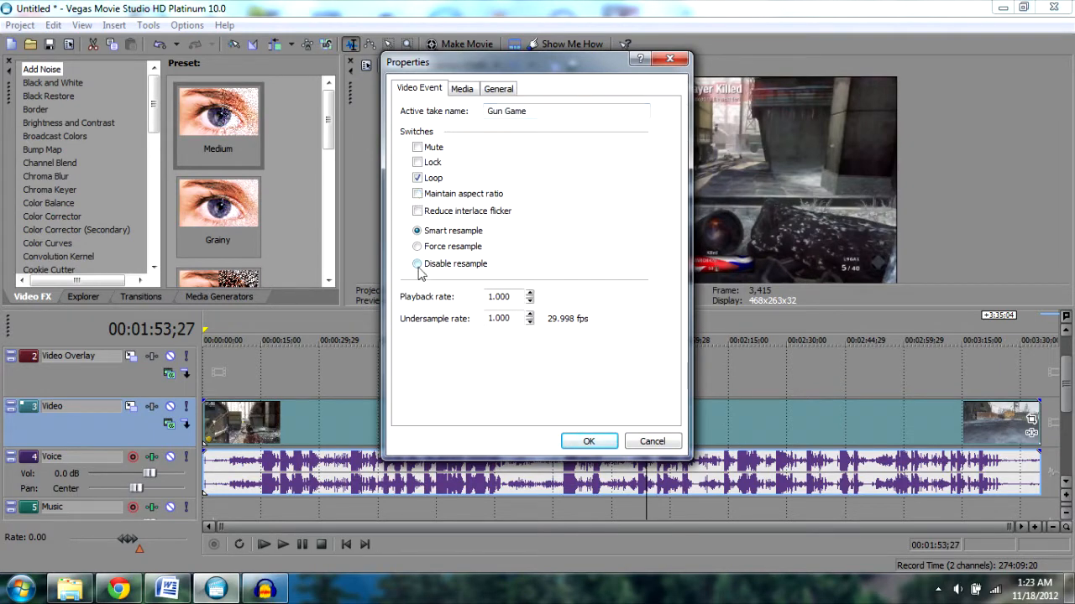
pyautogui.click(590, 442)
# - Apply the Commentary preset in the video event's Pan/Crop settings
pyautogui.rightClick(528, 415)
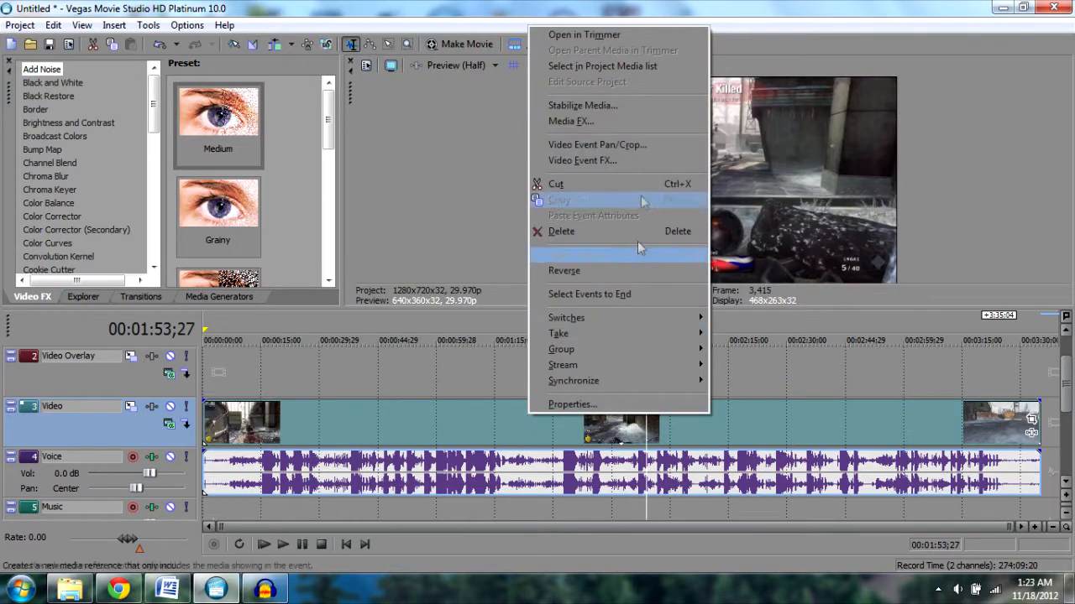
pyautogui.click(631, 145)
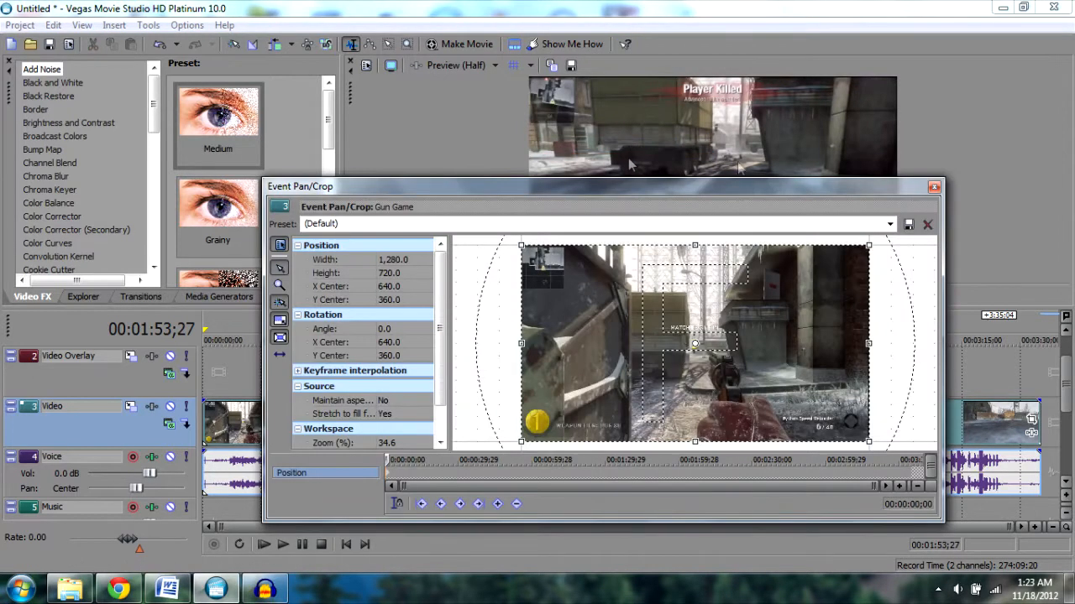
pyautogui.click(890, 225)
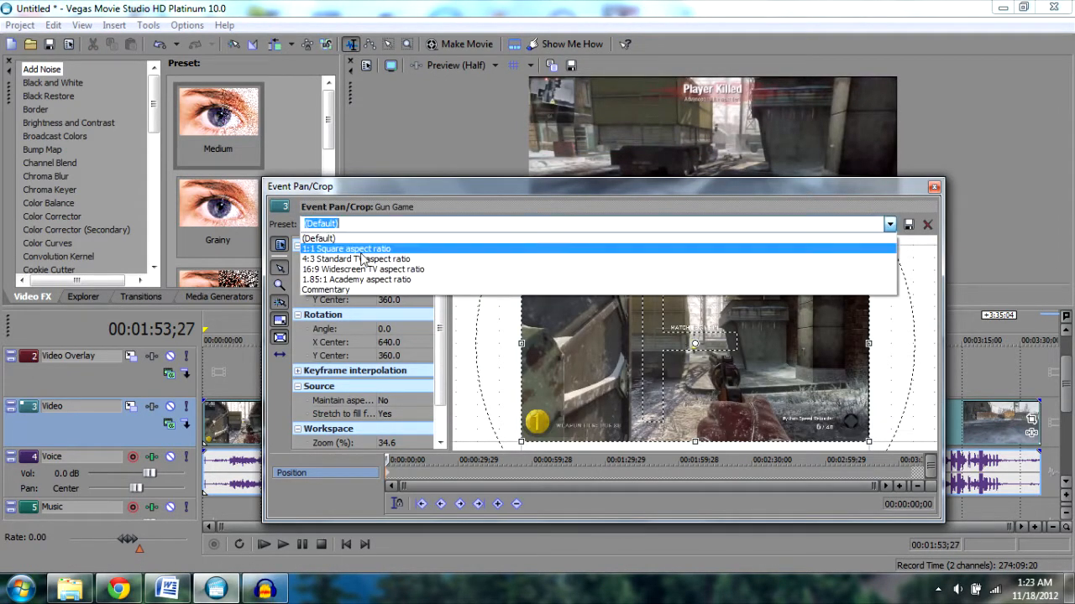
pyautogui.click(352, 290)
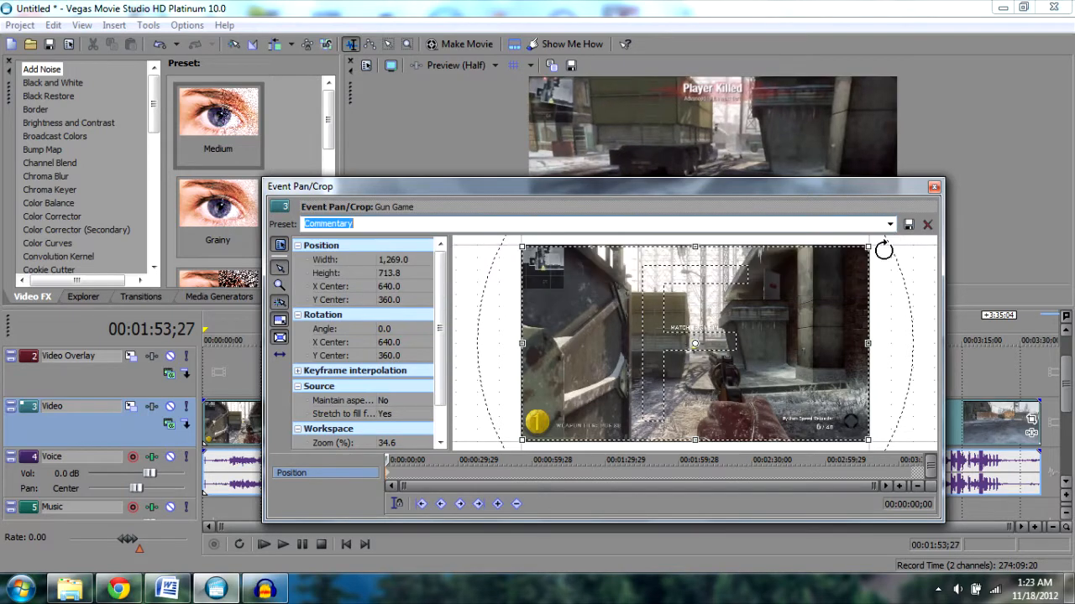
pyautogui.click(933, 188)
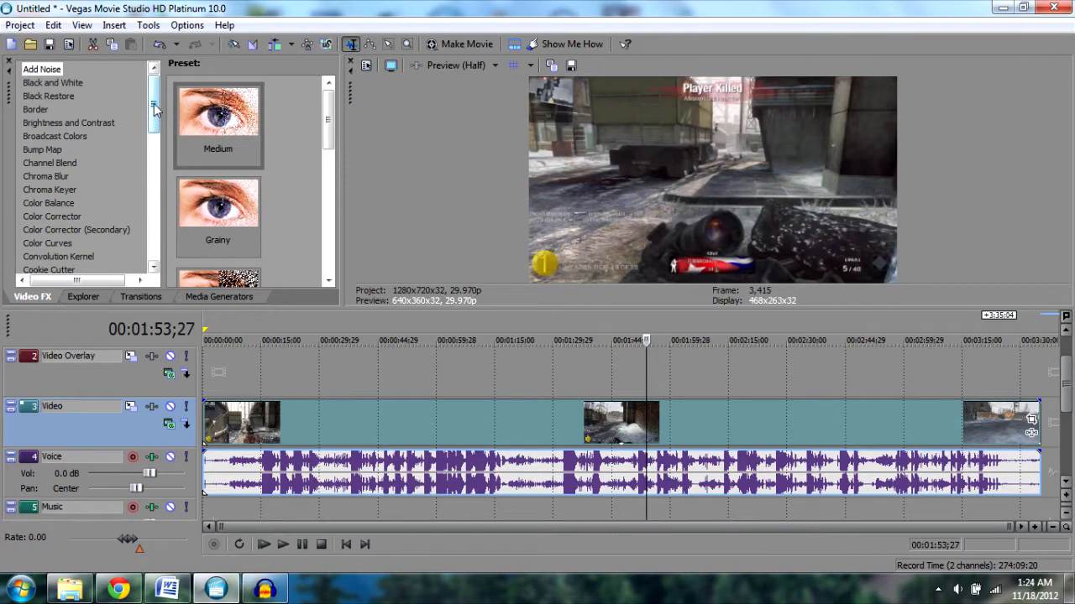
# - Apply the Sharpen effect with its Commentary preset to the video event
pyautogui.moveTo(154, 109); pyautogui.dragTo(155, 206)
pyautogui.click(39, 228)
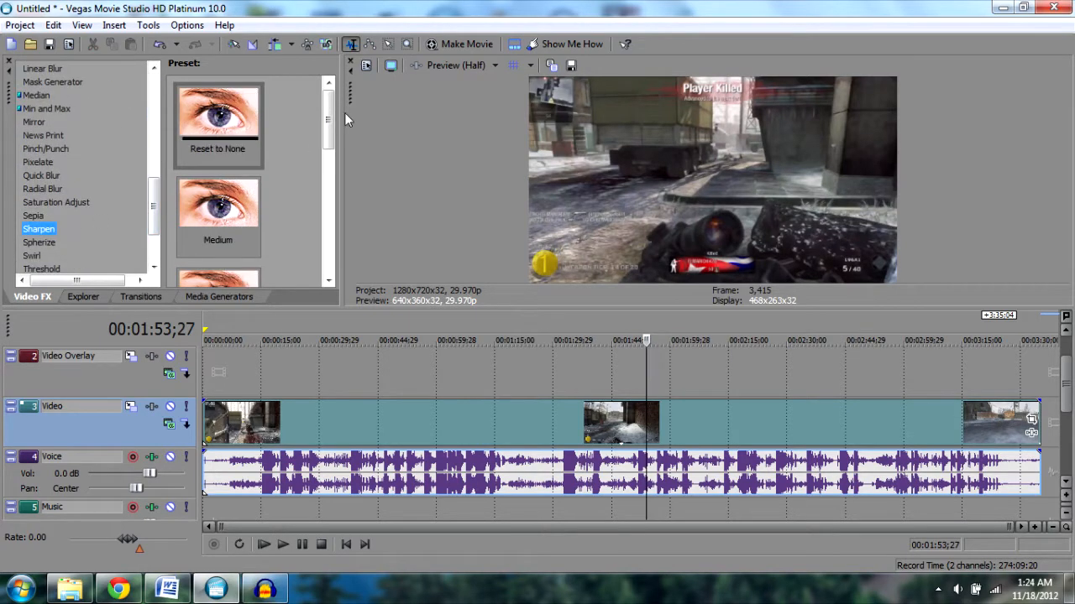
pyautogui.moveTo(329, 117); pyautogui.dragTo(328, 244)
pyautogui.moveTo(217, 122); pyautogui.dragTo(439, 432)
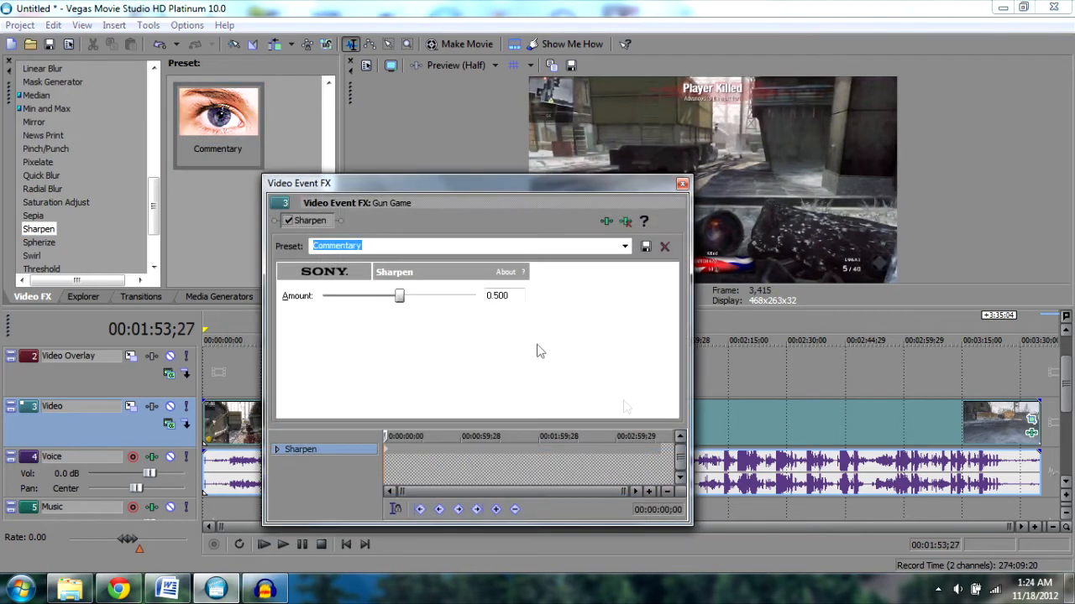
pyautogui.click(684, 185)
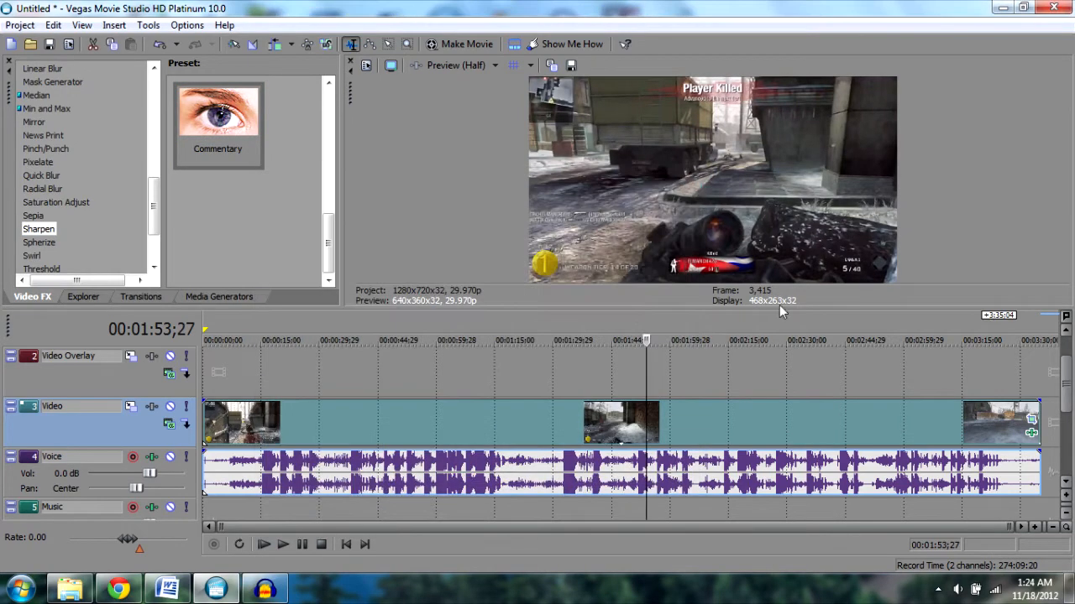
# - Apply the Color Corrector (Secondary) effect with its Commentary Best preset to the video event
pyautogui.moveTo(159, 208); pyautogui.dragTo(154, 126)
pyautogui.click(94, 147)
pyautogui.moveTo(324, 101); pyautogui.dragTo(340, 249)
pyautogui.click(200, 206)
pyautogui.moveTo(200, 205); pyautogui.dragTo(497, 420)
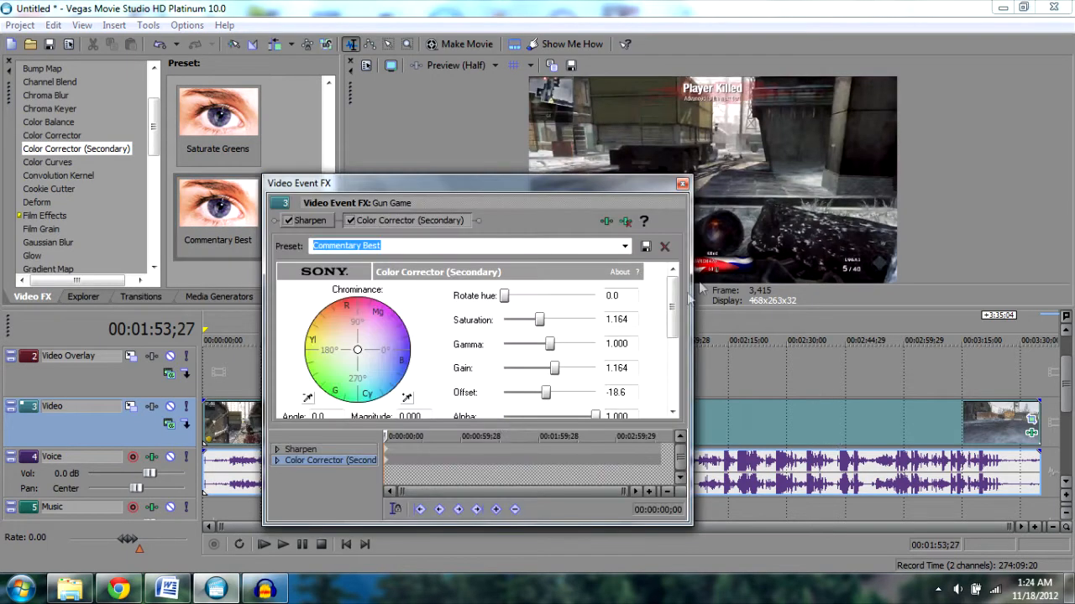
pyautogui.moveTo(670, 294); pyautogui.dragTo(670, 303)
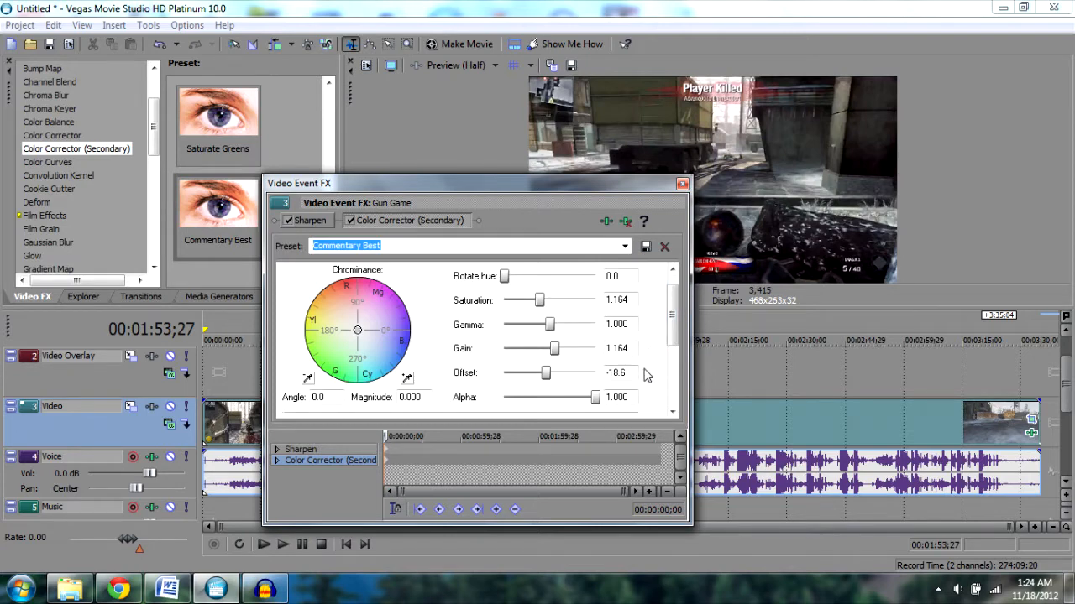
pyautogui.click(682, 183)
# - Apply the Brightness and Contrast effect with its Commentary preset to the video event
pyautogui.moveTo(157, 128); pyautogui.dragTo(157, 104)
pyautogui.click(112, 124)
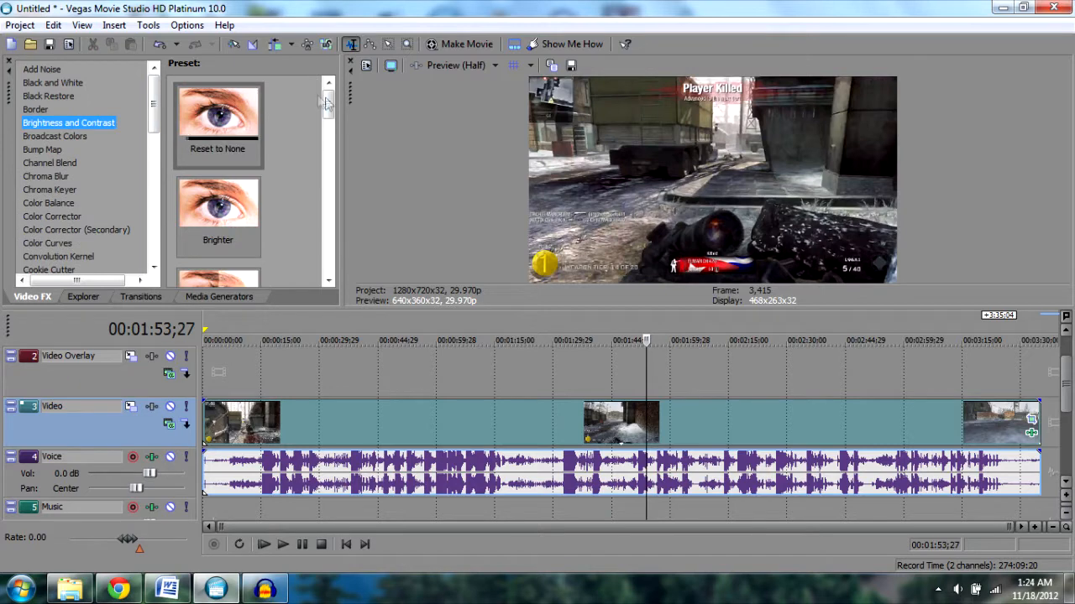
pyautogui.scroll(-5, 315, 104)
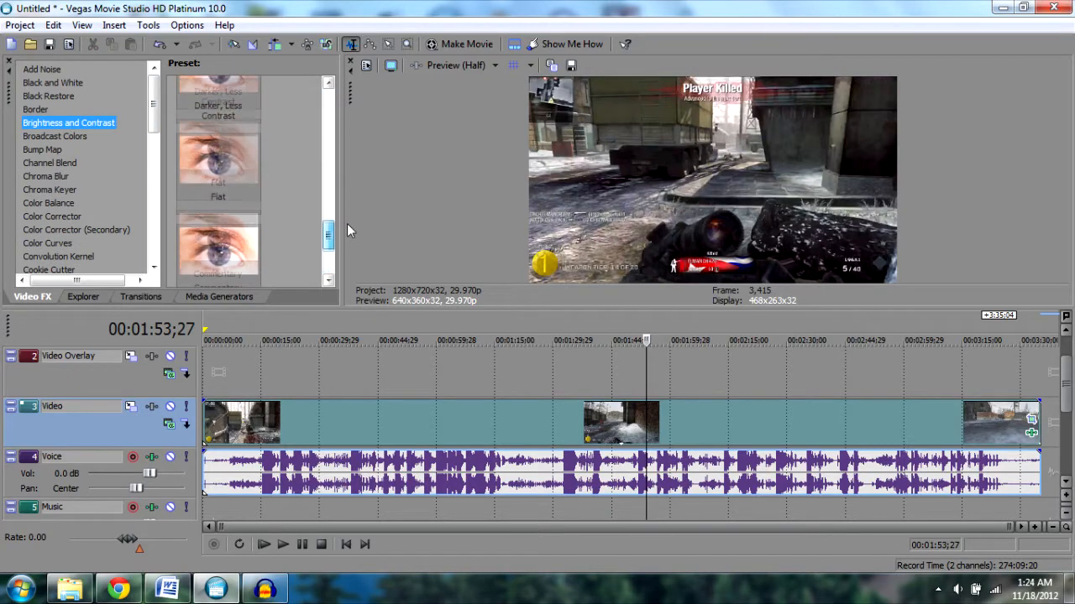
pyautogui.moveTo(458, 277); pyautogui.dragTo(718, 419)
pyautogui.moveTo(572, 182); pyautogui.dragTo(630, 166)
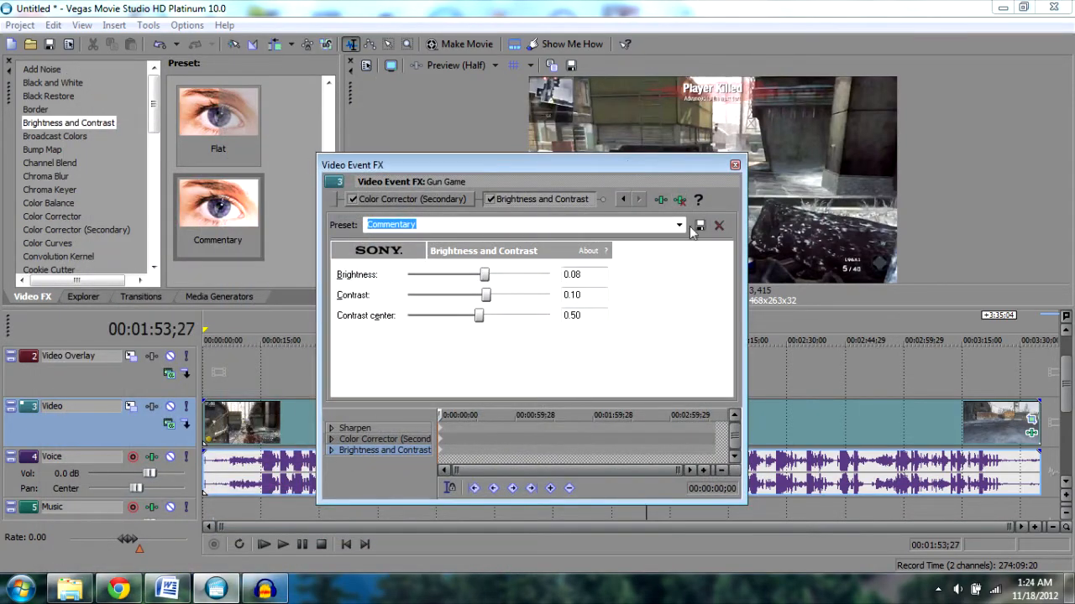
pyautogui.click(623, 199)
pyautogui.click(642, 199)
pyautogui.click(735, 165)
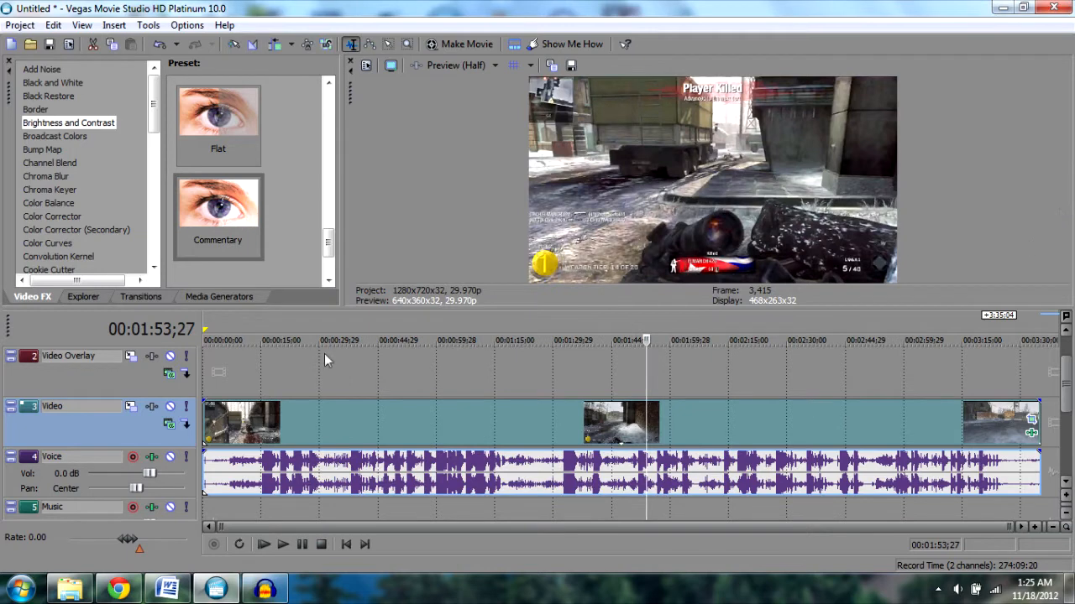
# - Add the Color Corrector effect with its Commentary preset to the event, then remove it from the effect chain
pyautogui.scroll(-2, 124, 149)
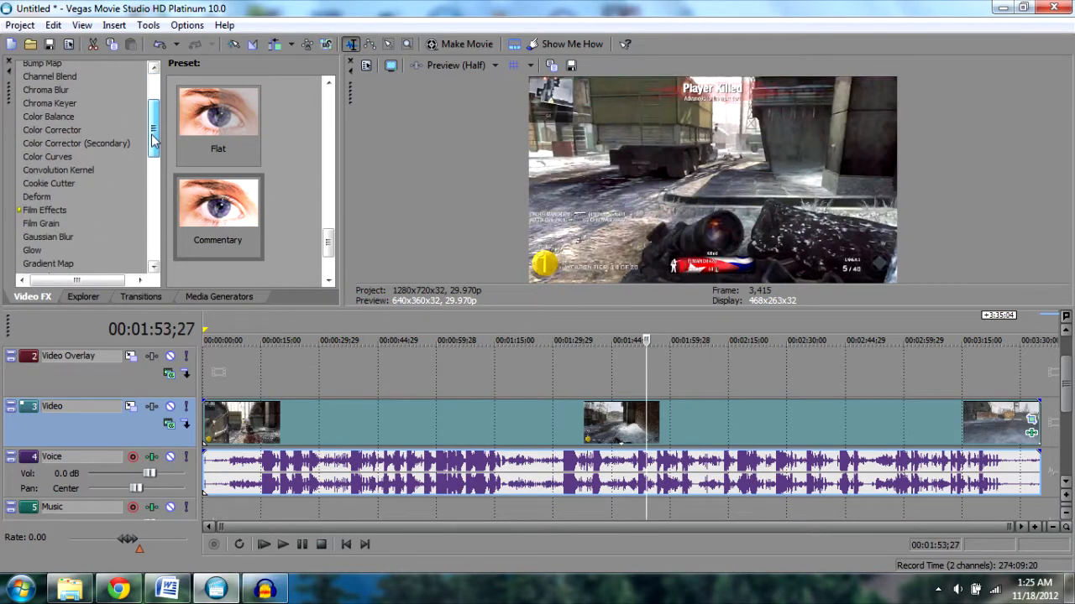
pyautogui.click(65, 141)
pyautogui.moveTo(329, 108); pyautogui.dragTo(326, 250)
pyautogui.moveTo(217, 214); pyautogui.dragTo(546, 422)
pyautogui.moveTo(705, 159); pyautogui.dragTo(769, 124)
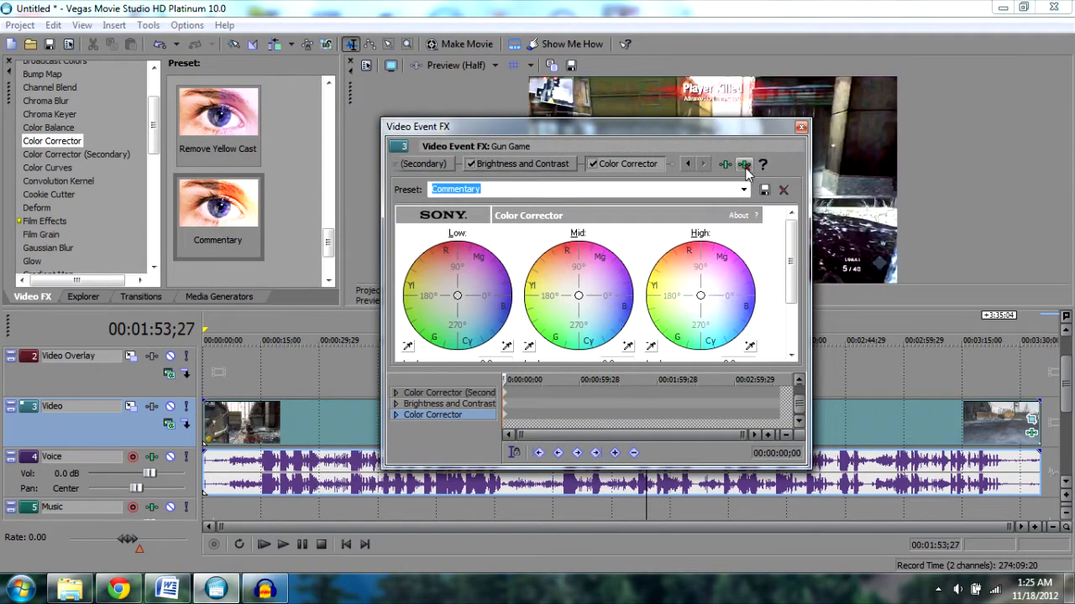
pyautogui.click(745, 165)
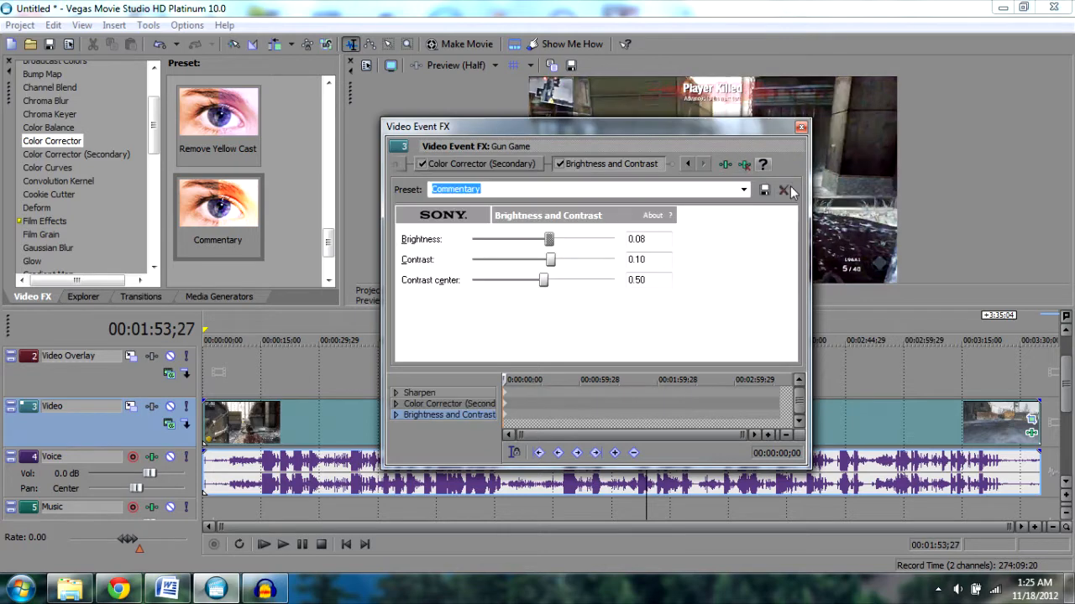
# - Review the Color Corrector (Secondary) and Sharpen settings in the event's effect chain
pyautogui.click(522, 163)
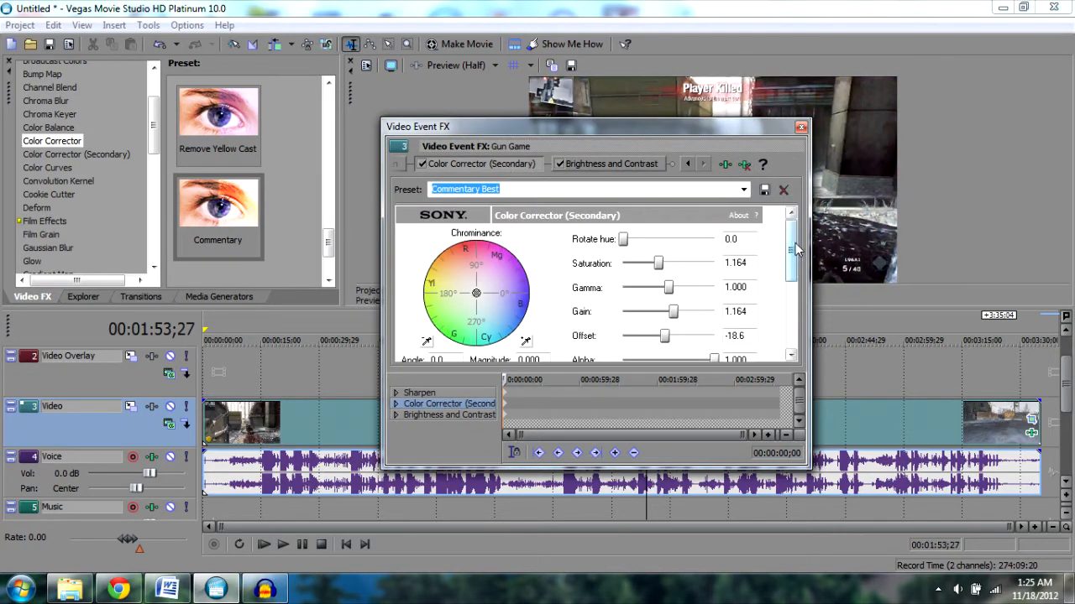
pyautogui.scroll(-1, 796, 254)
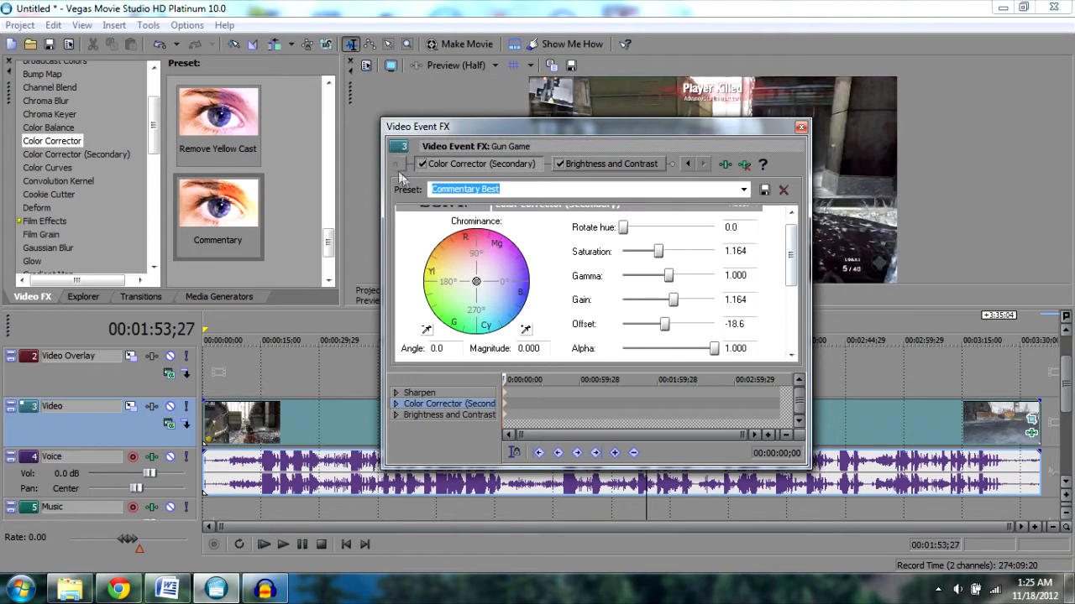
pyautogui.click(685, 165)
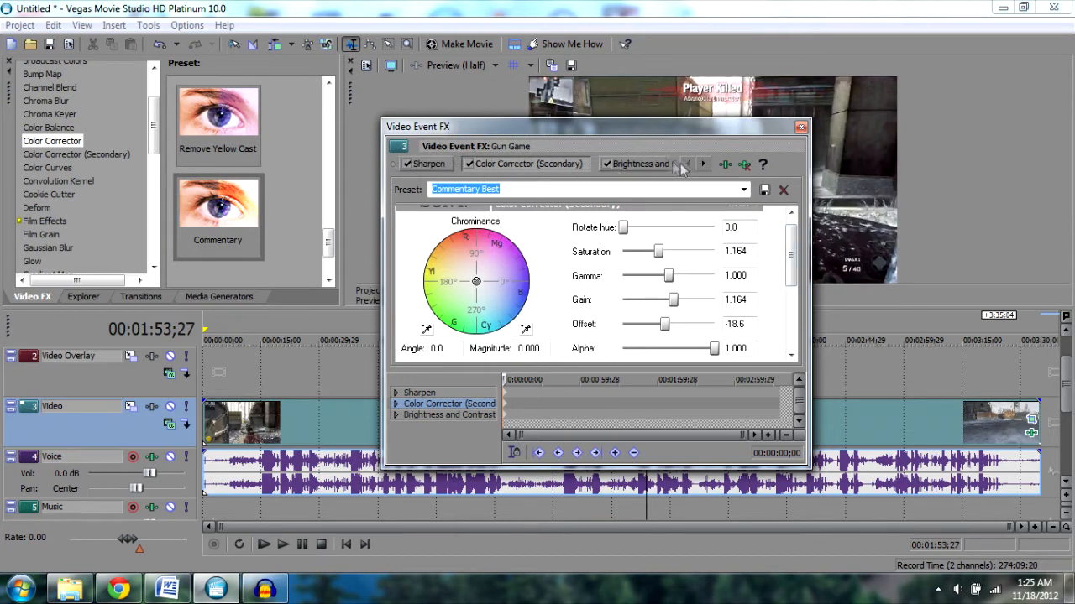
pyautogui.click(424, 165)
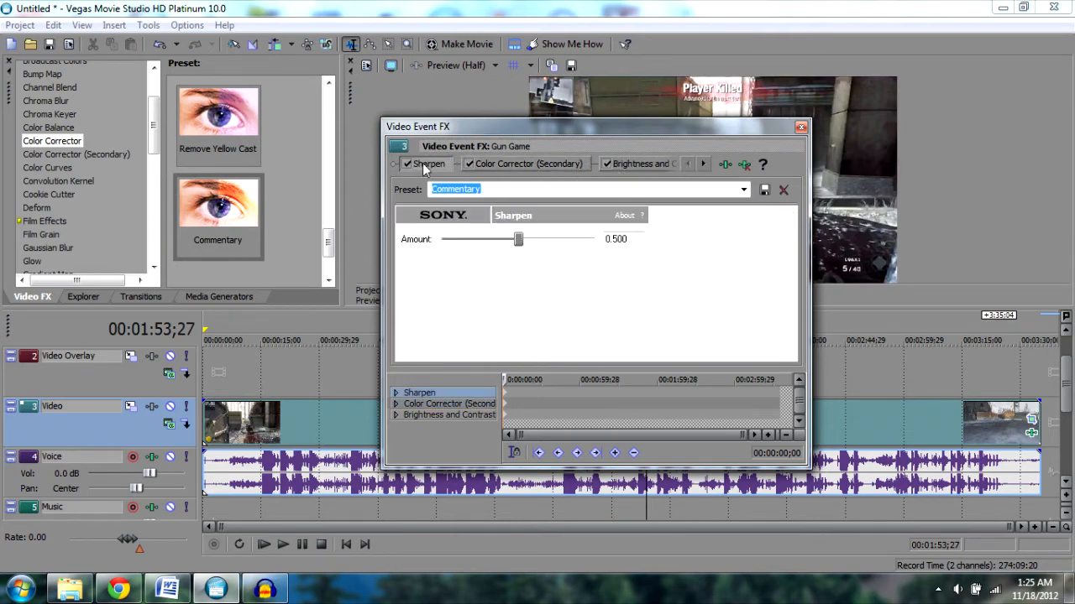
pyautogui.click(801, 127)
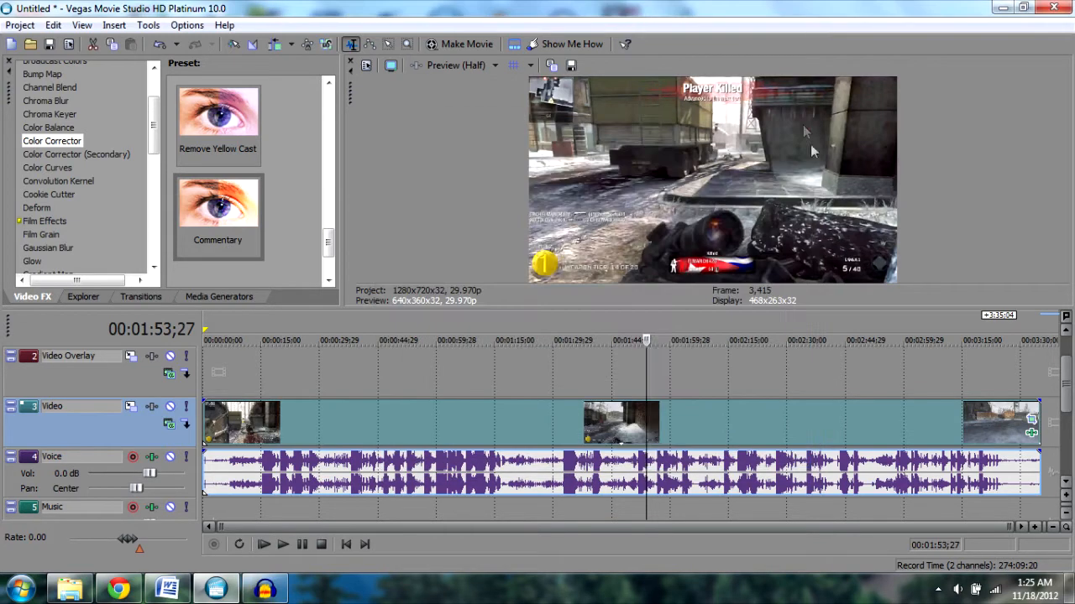
# - Review the project's video, audio, ruler, summary and folder properties
pyautogui.click(366, 65)
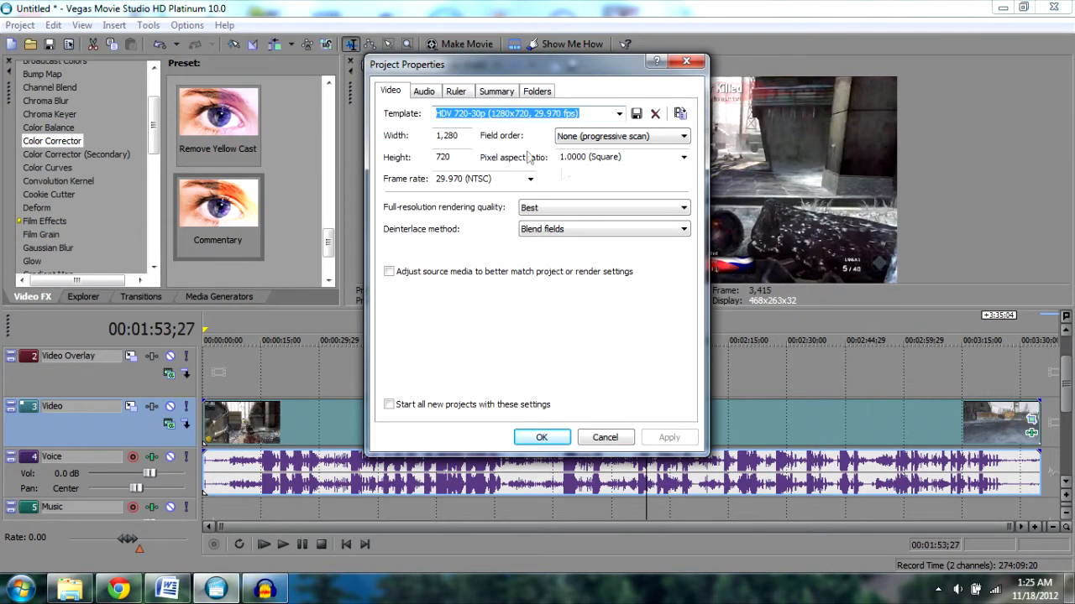
pyautogui.click(528, 179)
pyautogui.click(530, 180)
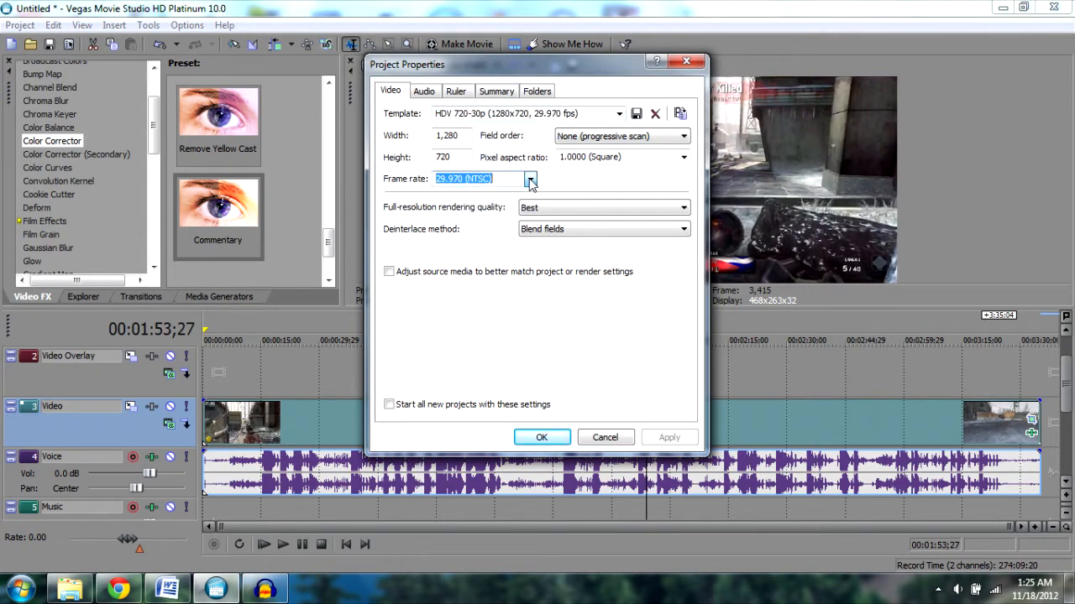
pyautogui.click(683, 208)
pyautogui.click(678, 220)
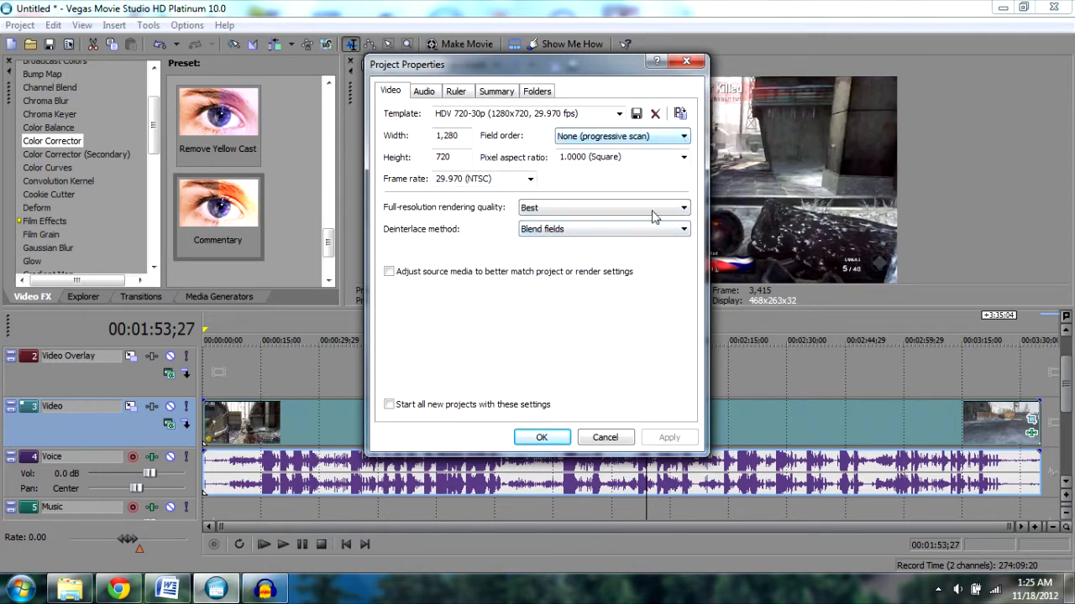
pyautogui.click(425, 92)
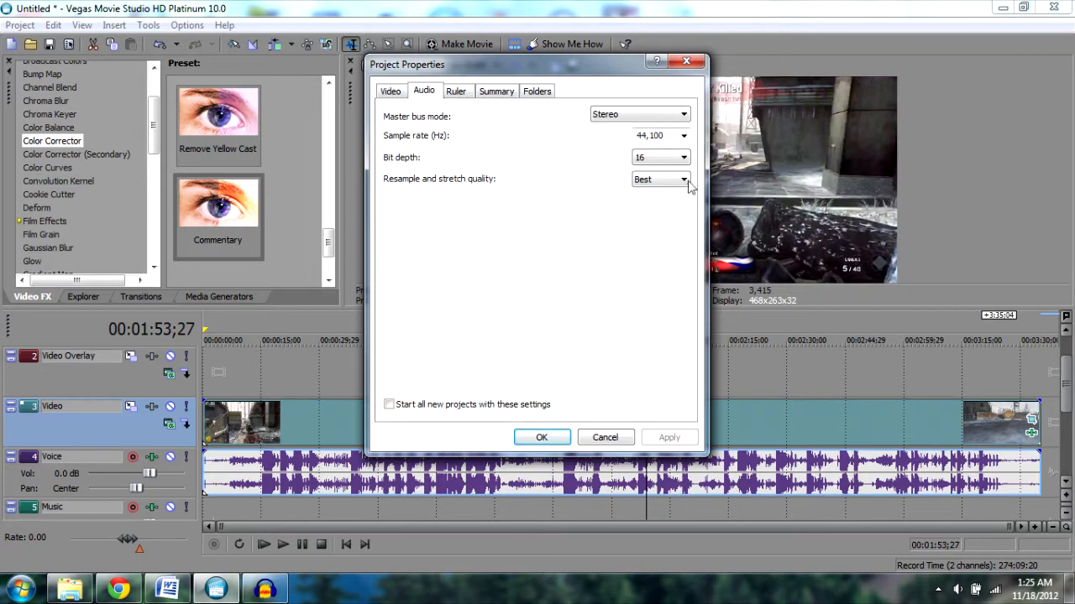
pyautogui.click(457, 90)
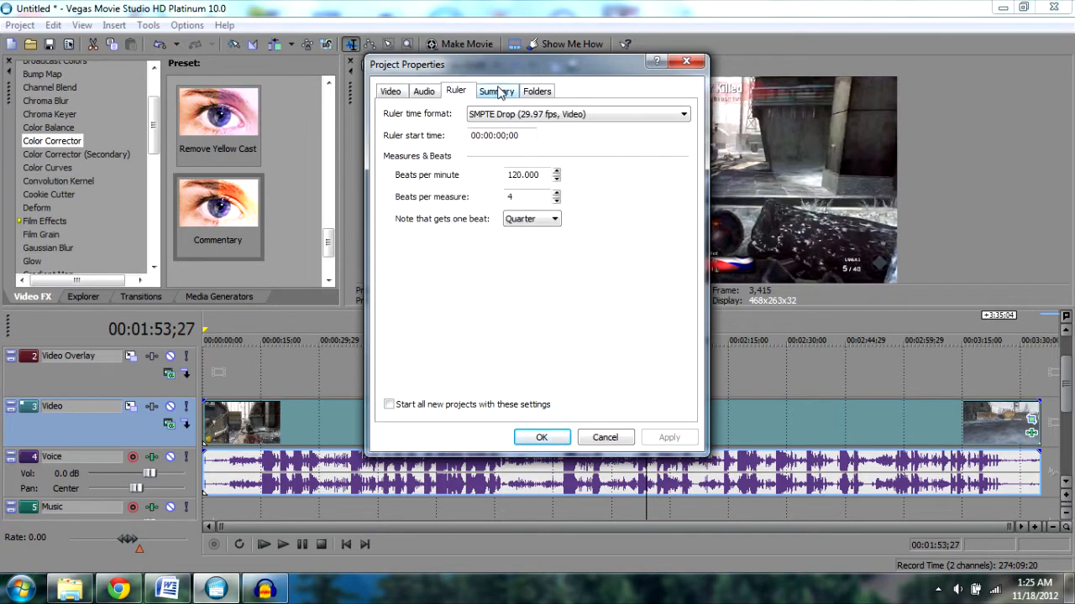
pyautogui.click(498, 91)
pyautogui.click(549, 92)
pyautogui.click(558, 440)
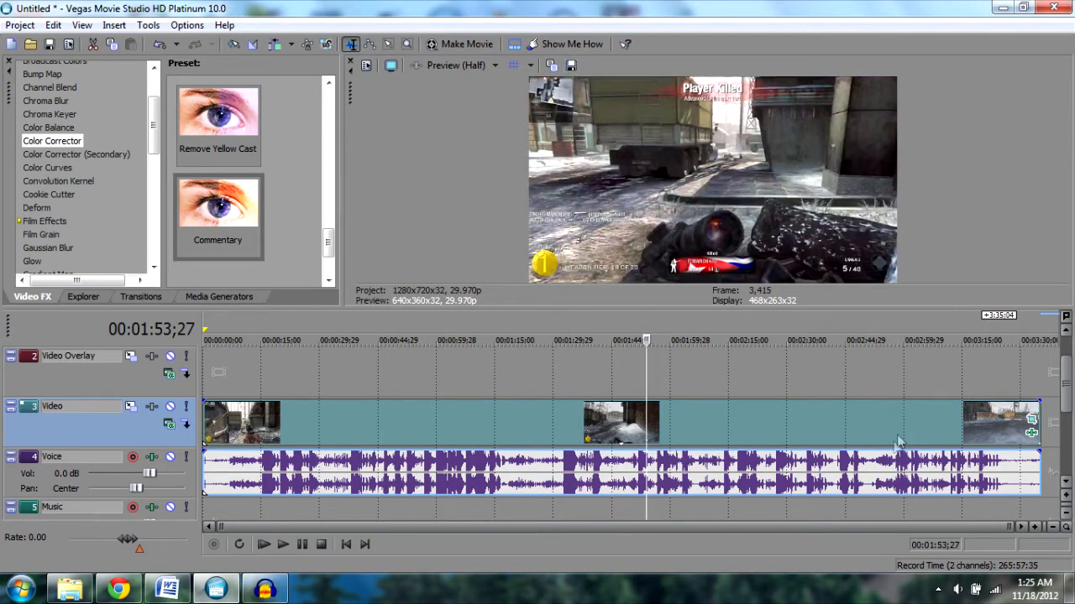
# - Split the video event at 00:02:42;00
pyautogui.click(833, 379)
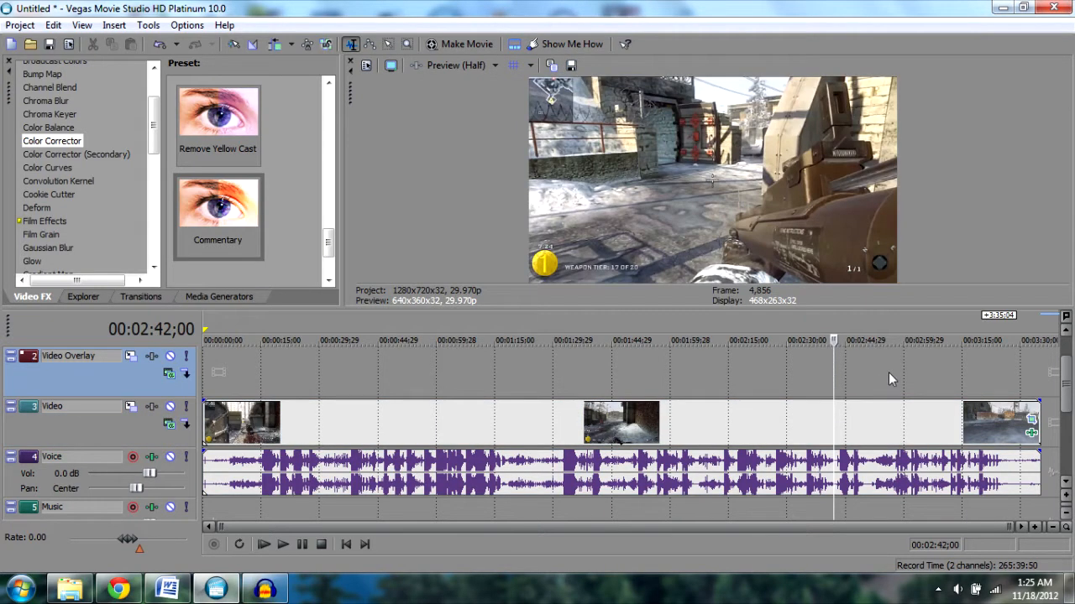
pyautogui.press('s')
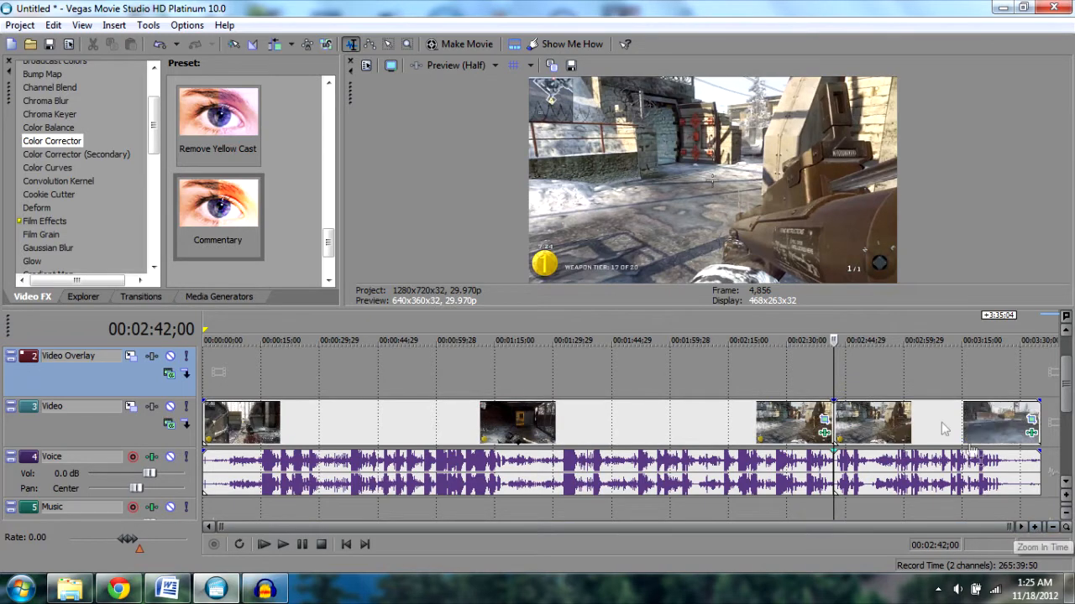
# - Pull the event segment after the split away and delete the segment following the cut point
pyautogui.moveTo(917, 430); pyautogui.dragTo(954, 421)
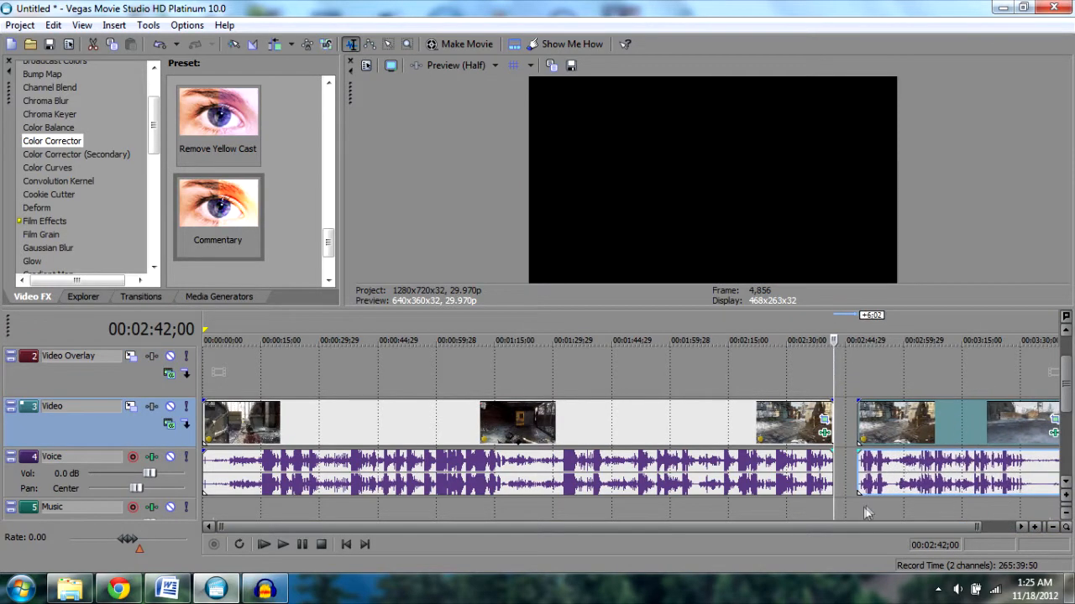
pyautogui.click(858, 512)
pyautogui.click(905, 511)
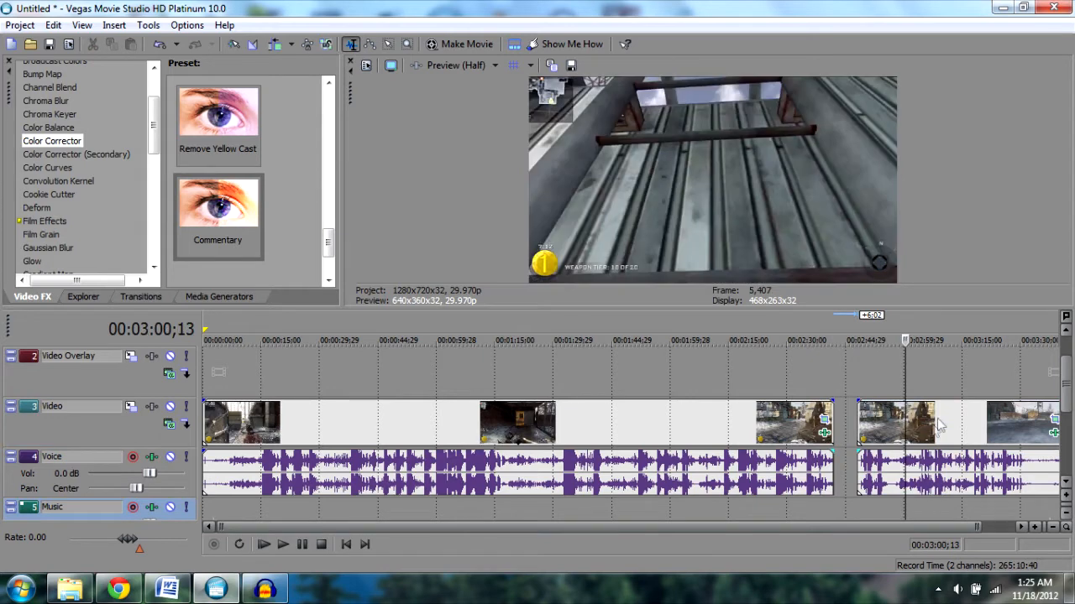
pyautogui.rightClick(888, 436)
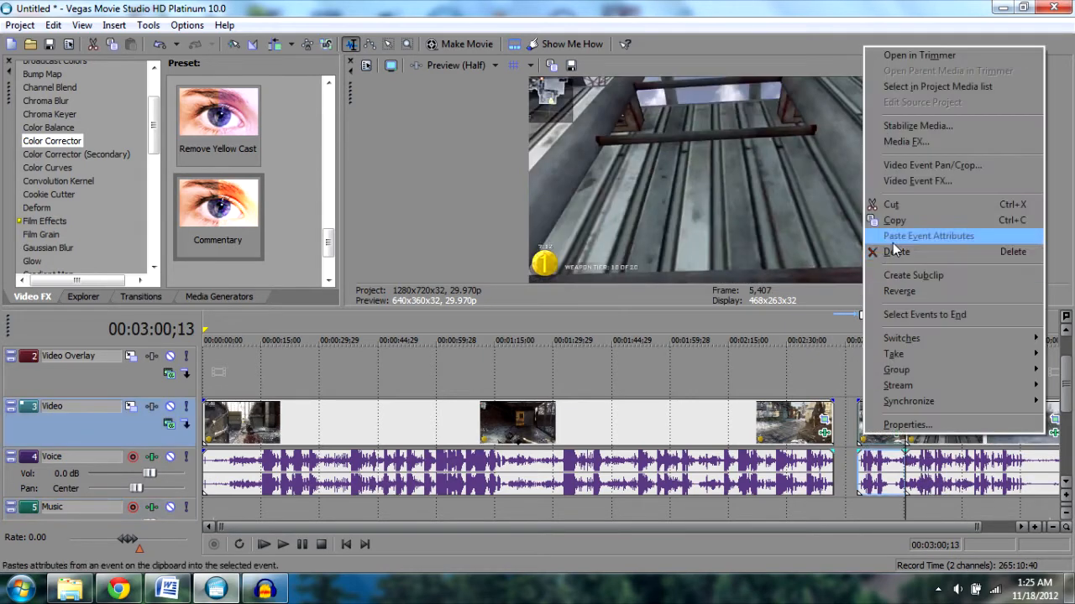
pyautogui.click(905, 254)
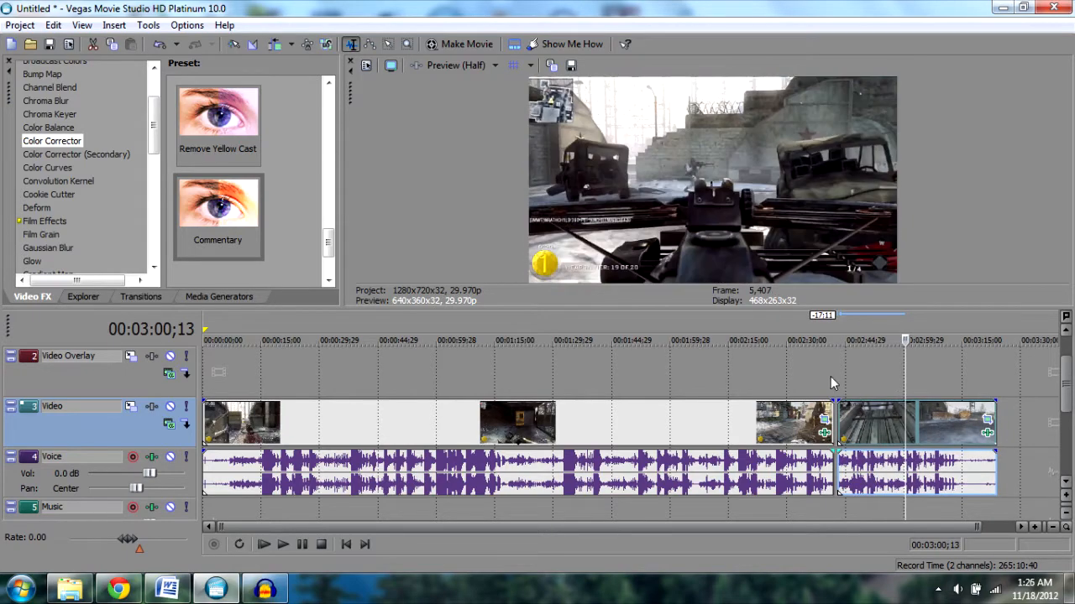
# - Zoom in and move the later video event back so it butts against the earlier event at the cut
pyautogui.click(831, 376)
pyautogui.click(1036, 527)
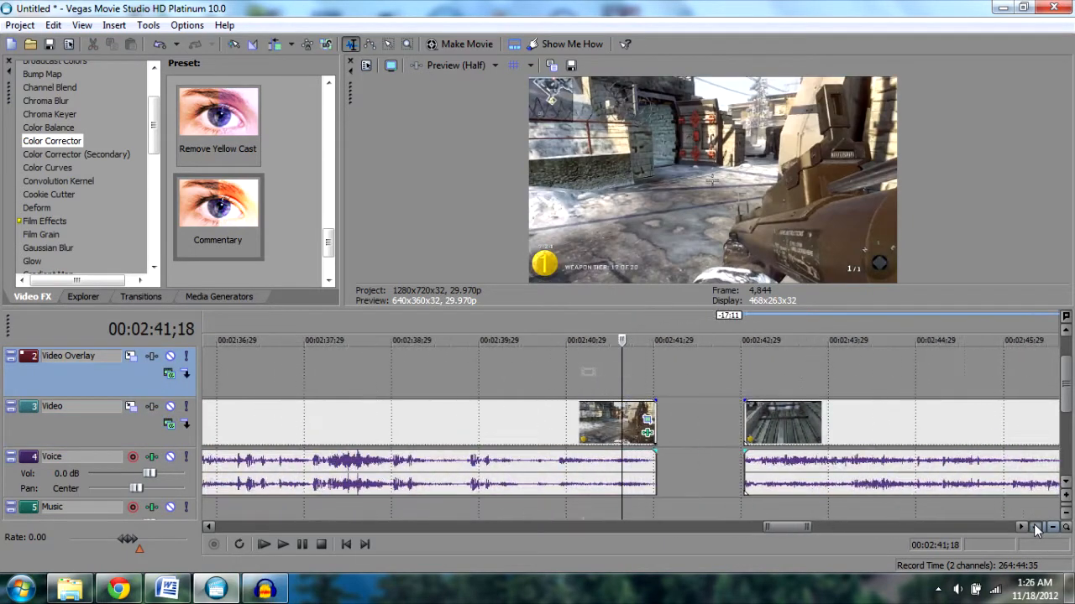
pyautogui.moveTo(1044, 424); pyautogui.dragTo(811, 443)
# - Zoom back out to the whole timeline and lower the volume of the first voice audio event to near silence
pyautogui.click(720, 509)
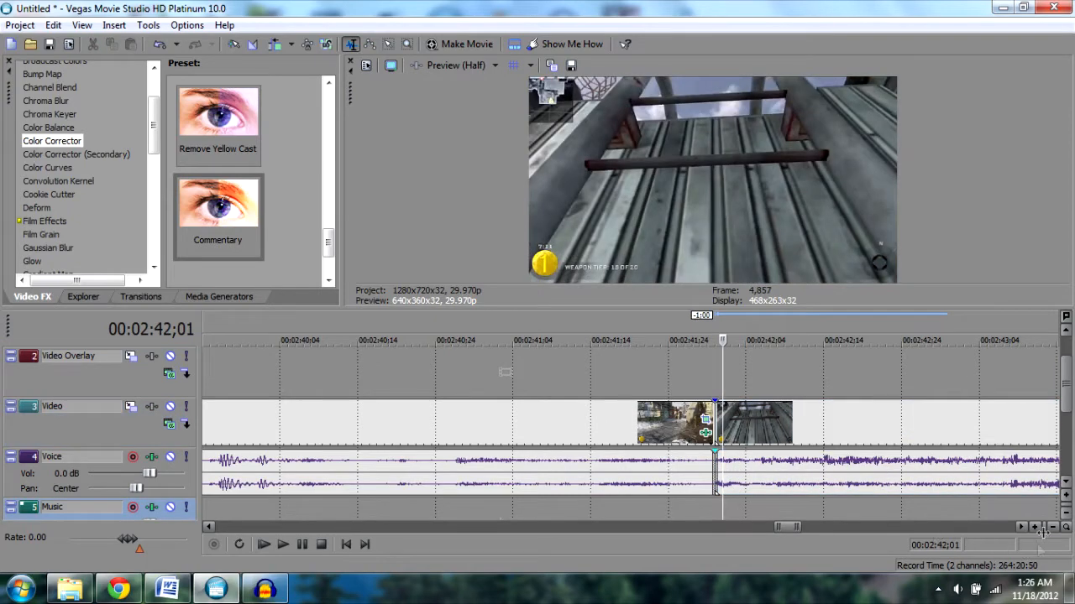
pyautogui.click(1034, 527)
pyautogui.click(1054, 526)
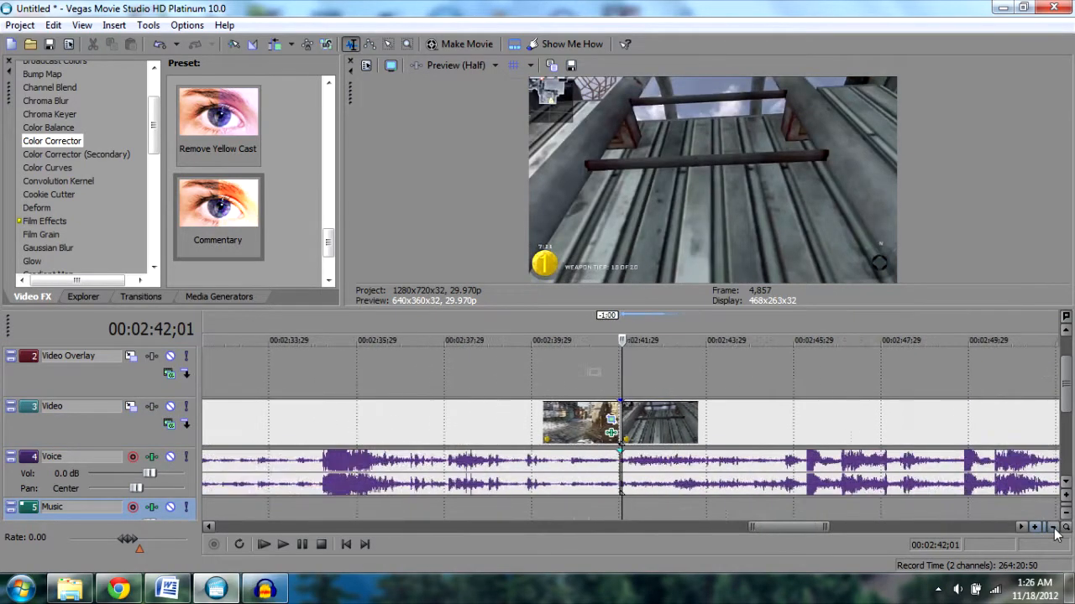
pyautogui.moveTo(771, 531); pyautogui.dragTo(426, 531)
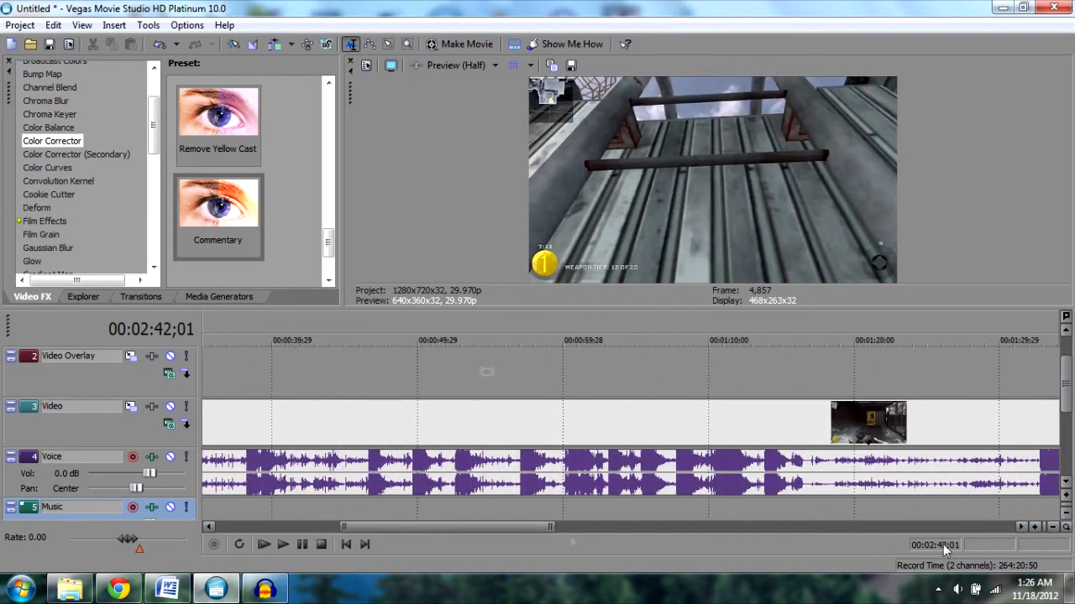
pyautogui.click(1054, 529)
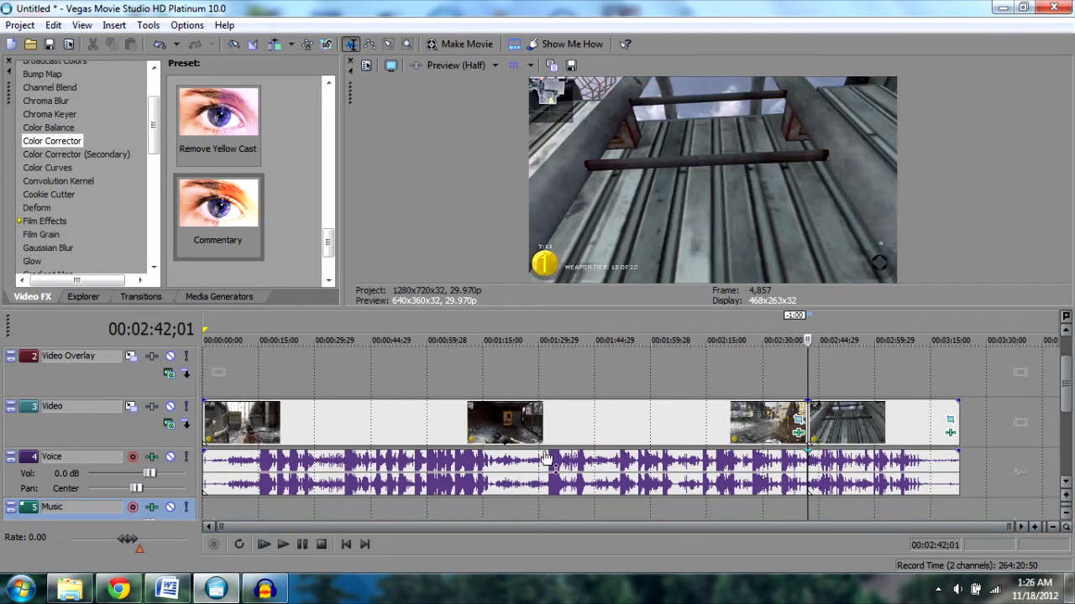
pyautogui.moveTo(545, 459); pyautogui.dragTo(548, 497)
pyautogui.click(569, 509)
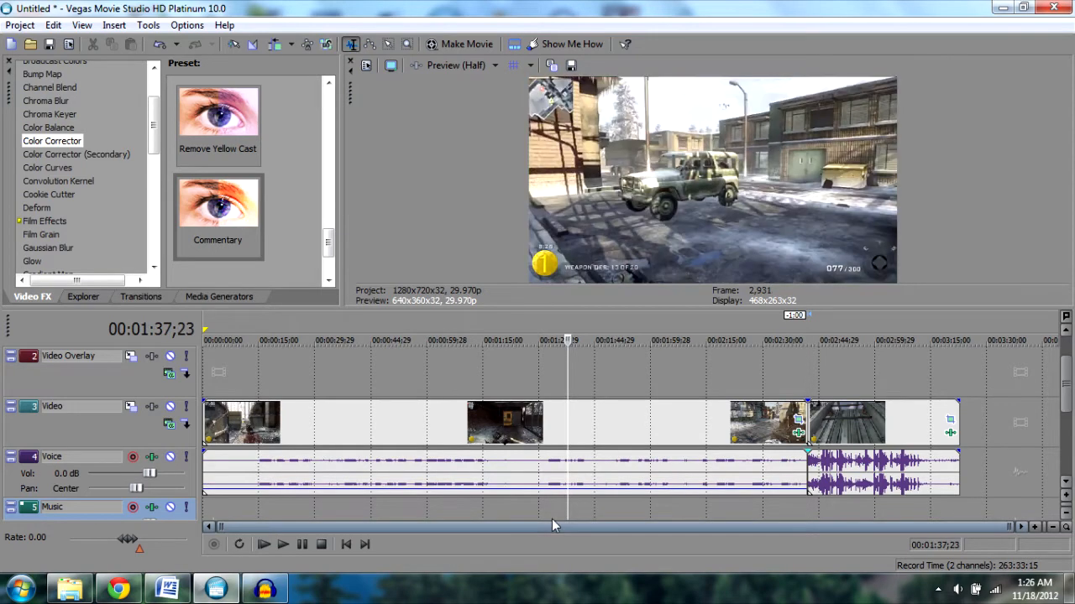
# - Switch to Audacity and record a short voice clip about 4 seconds long
pyautogui.press('Home')
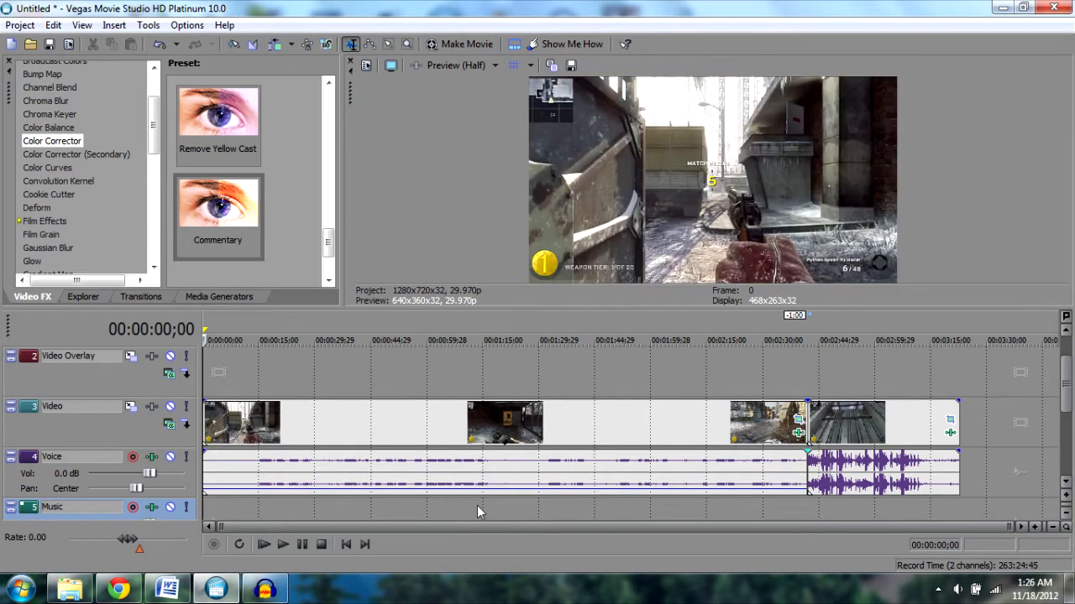
pyautogui.click(342, 510)
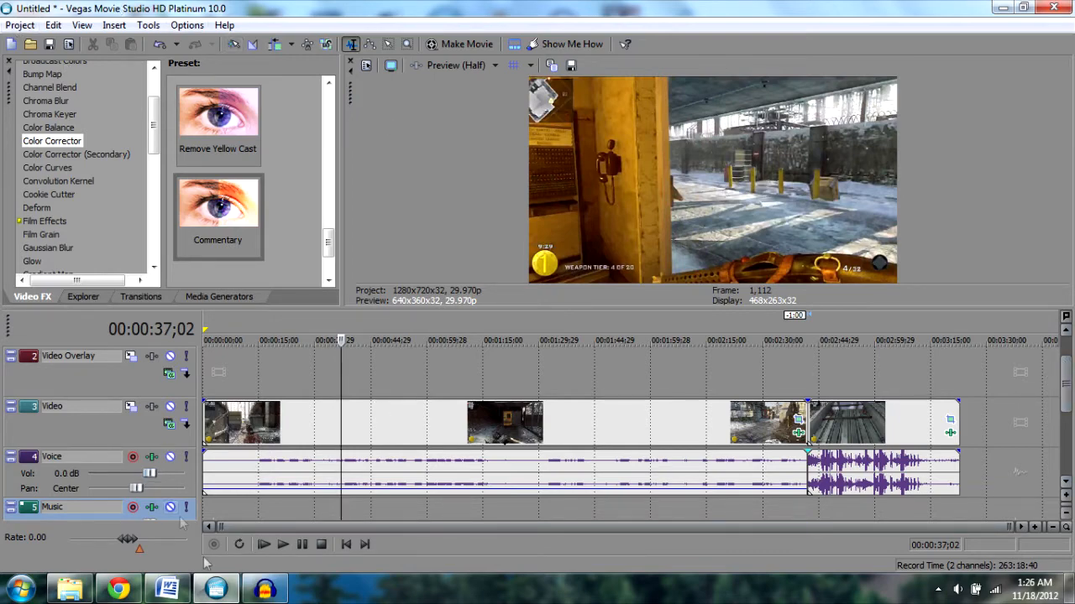
pyautogui.click(220, 596)
pyautogui.click(265, 591)
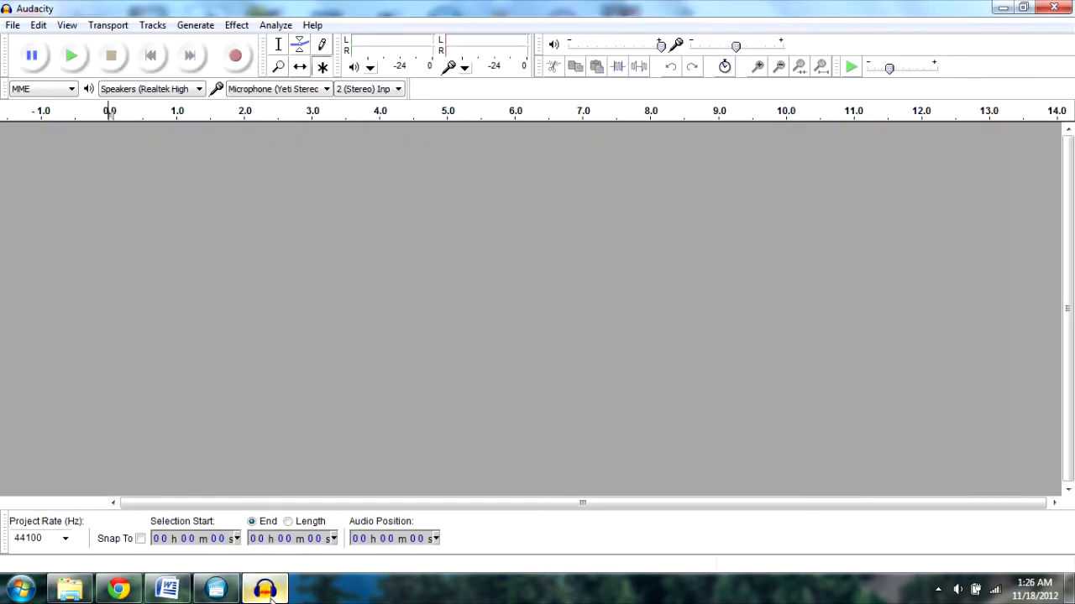
pyautogui.click(237, 57)
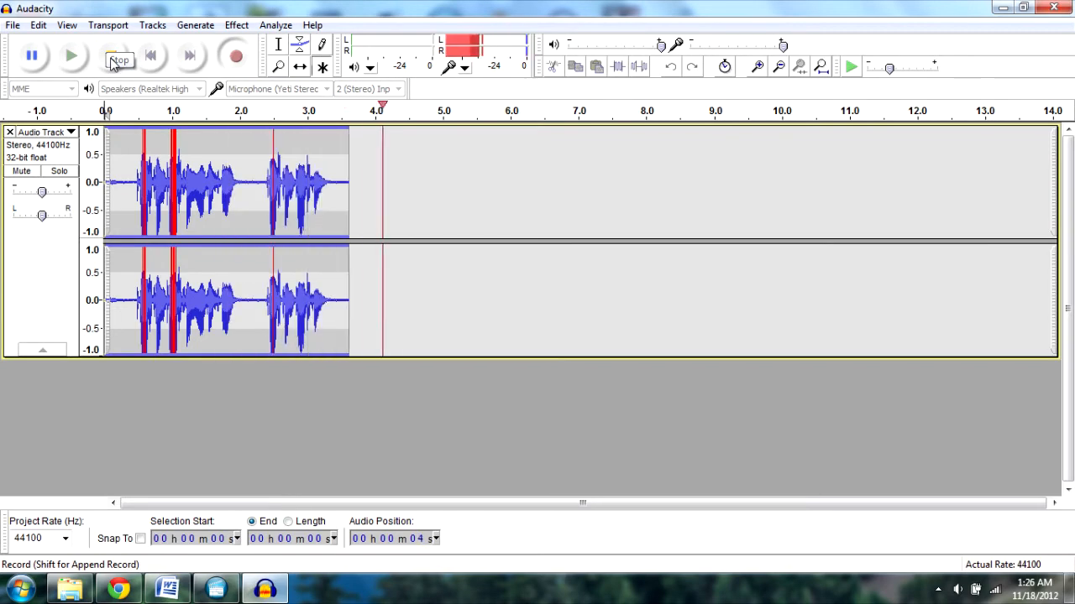
pyautogui.click(112, 58)
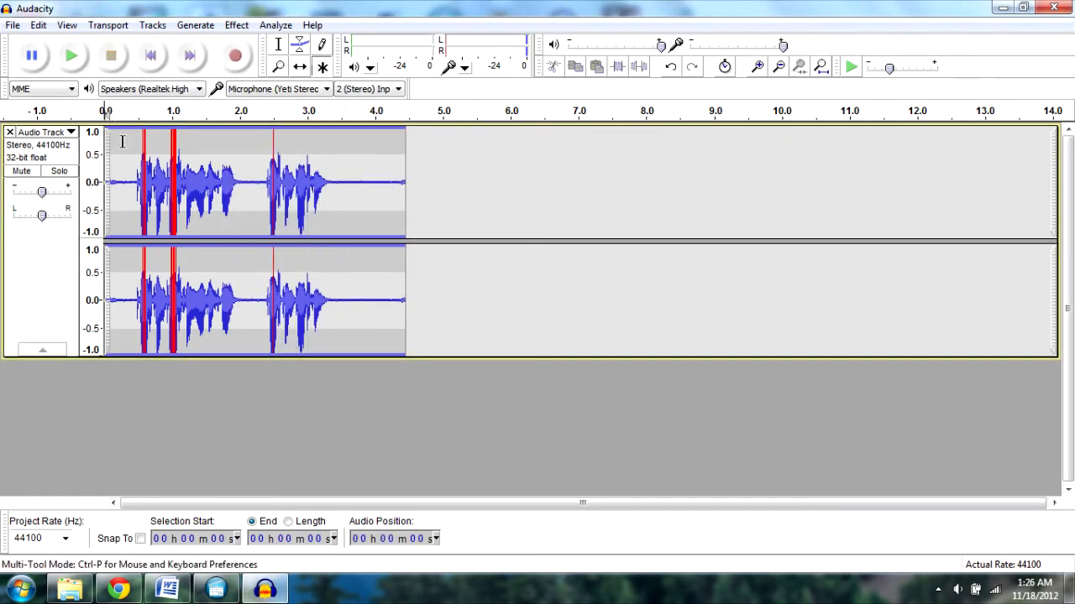
# - Apply the Compressor effect to the recorded track with its default settings
pyautogui.click(123, 141)
pyautogui.click(236, 26)
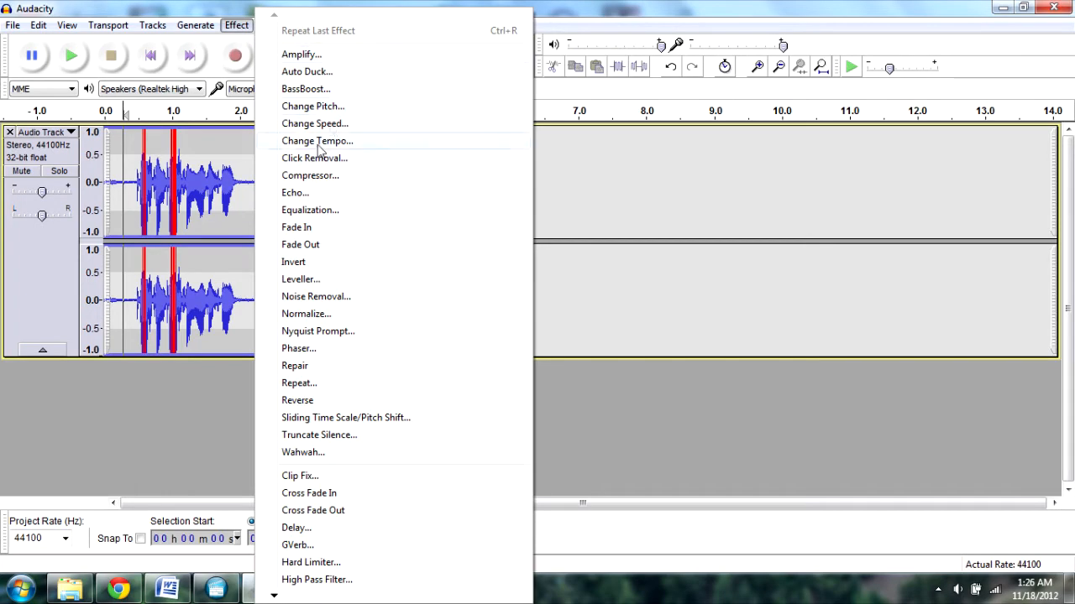
pyautogui.click(309, 175)
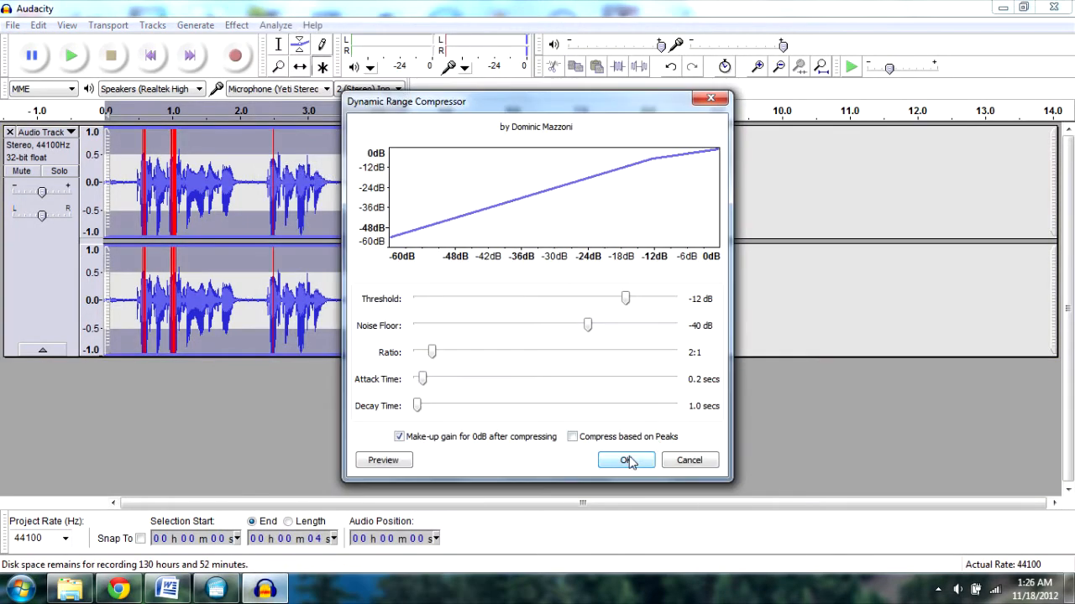
pyautogui.click(625, 461)
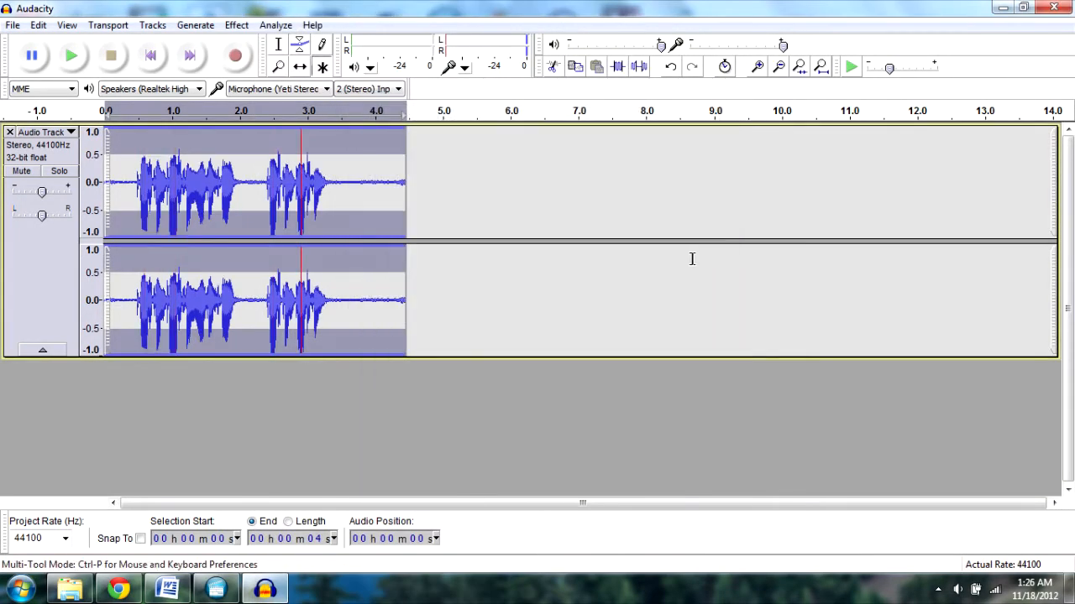
# - Export the recording as an MP3 file named Audio in My Videos, accepting the metadata dialog
pyautogui.click(12, 25)
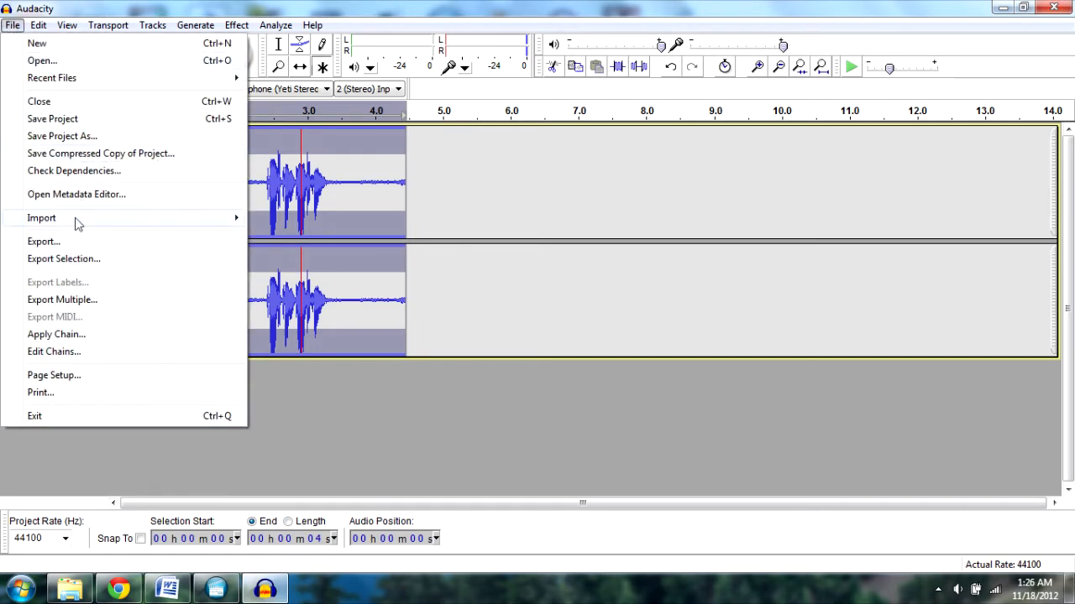
pyautogui.click(34, 241)
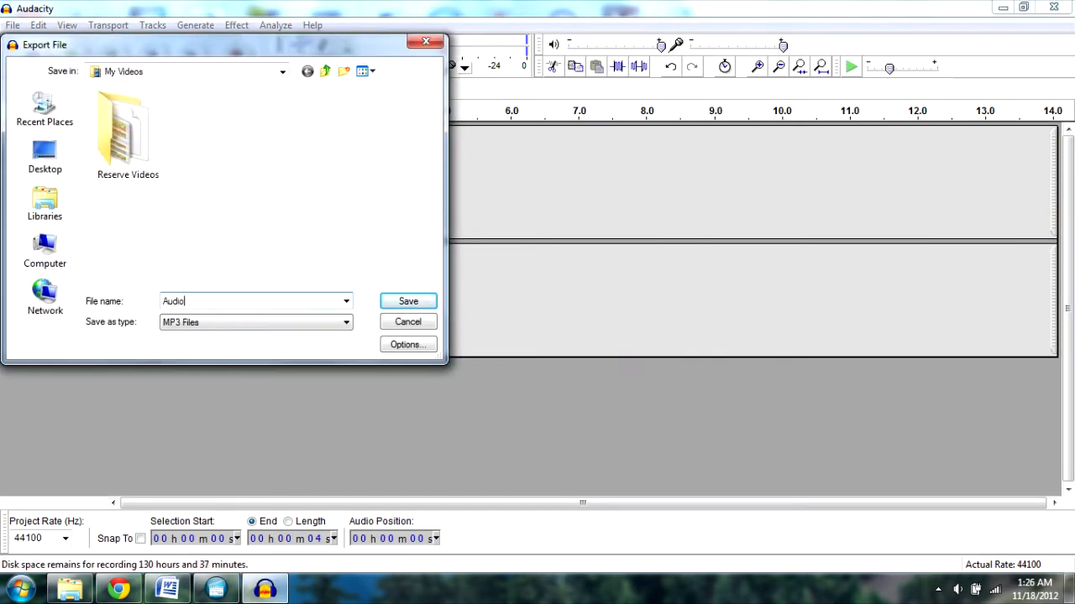
pyautogui.write('Audio')
pyautogui.click(408, 301)
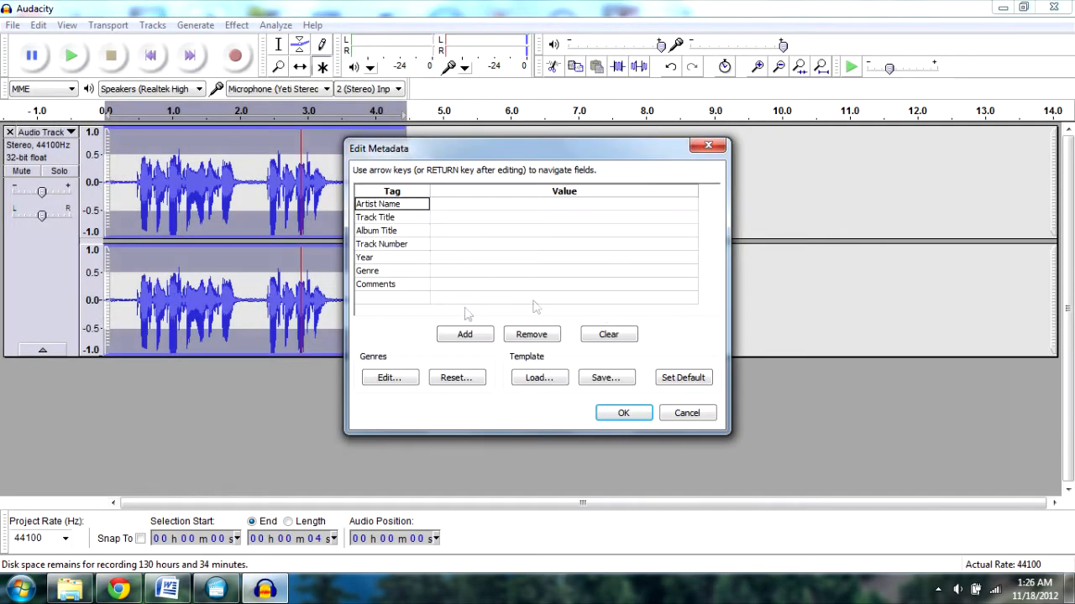
pyautogui.click(623, 413)
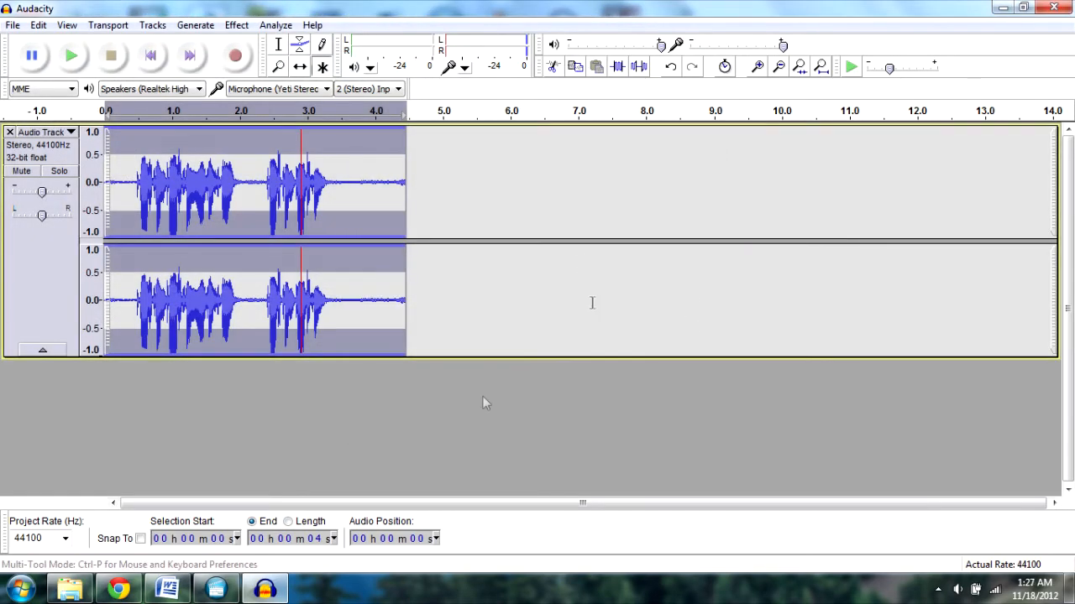
# - Locate the Audio MP3 in the Videos library, return to Vegas and open it onto the Music track
pyautogui.click(69, 589)
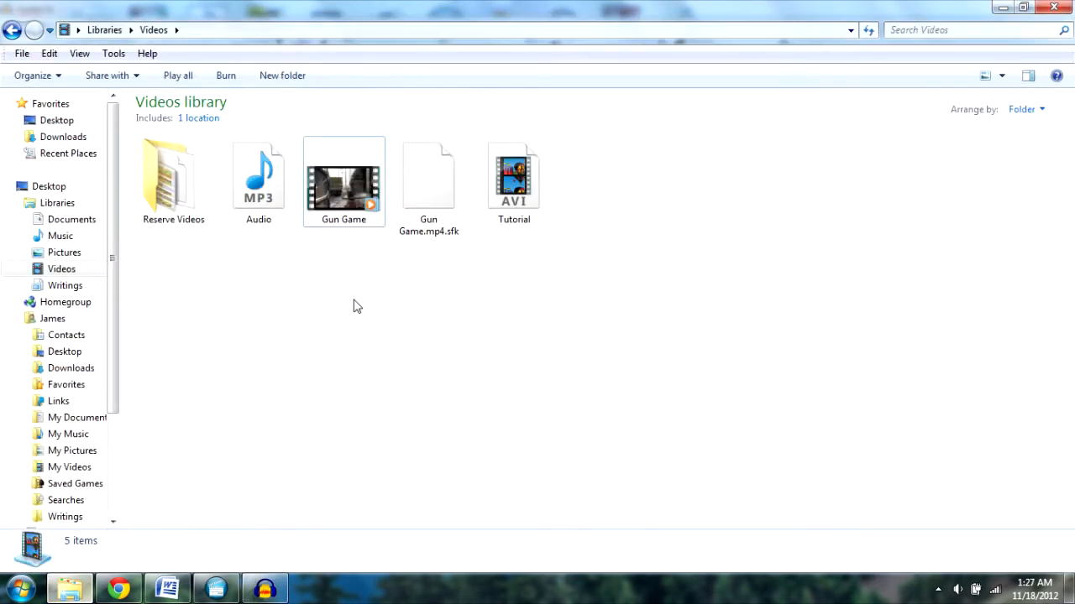
pyautogui.click(248, 185)
pyautogui.click(216, 589)
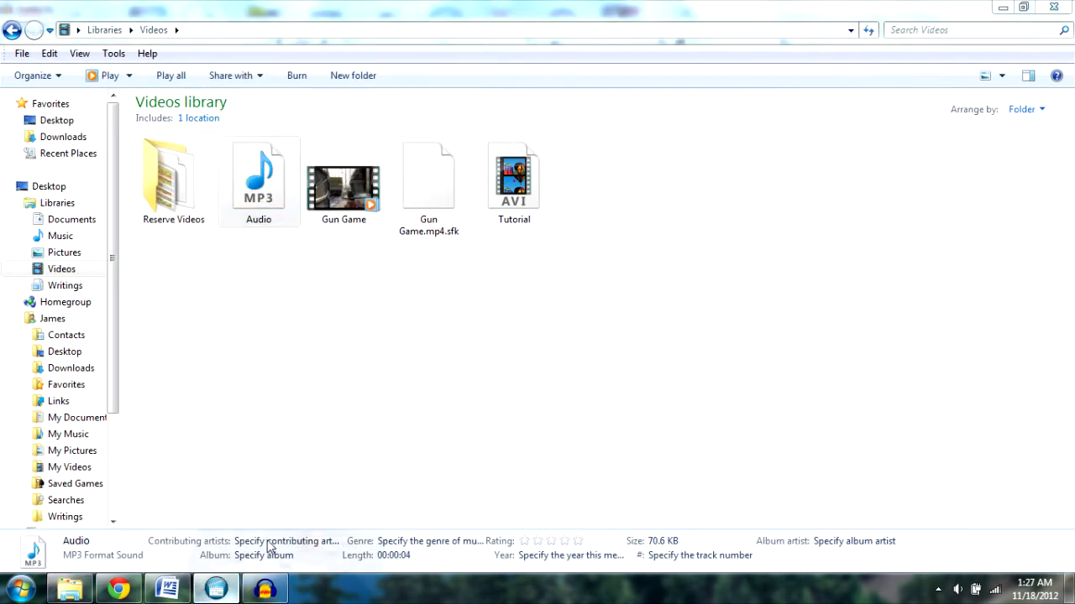
pyautogui.click(223, 520)
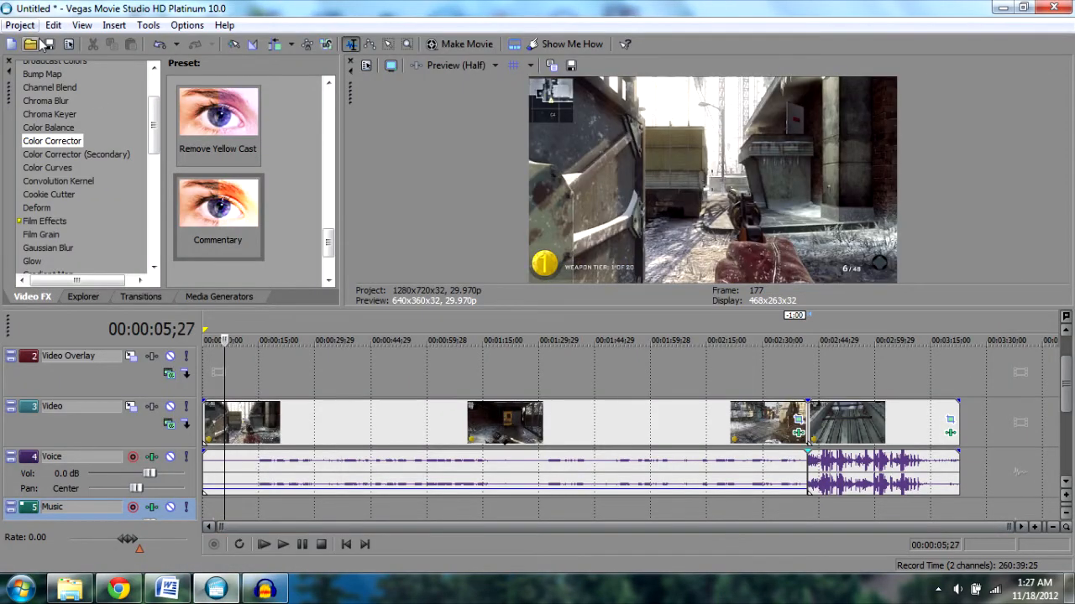
pyautogui.click(30, 45)
pyautogui.click(537, 143)
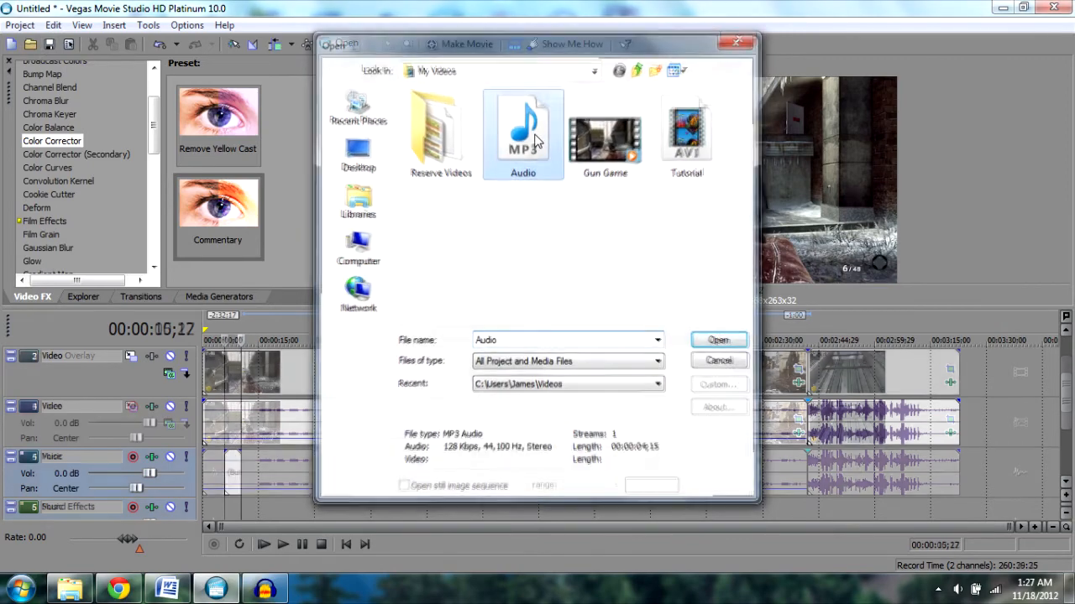
pyautogui.click(981, 408)
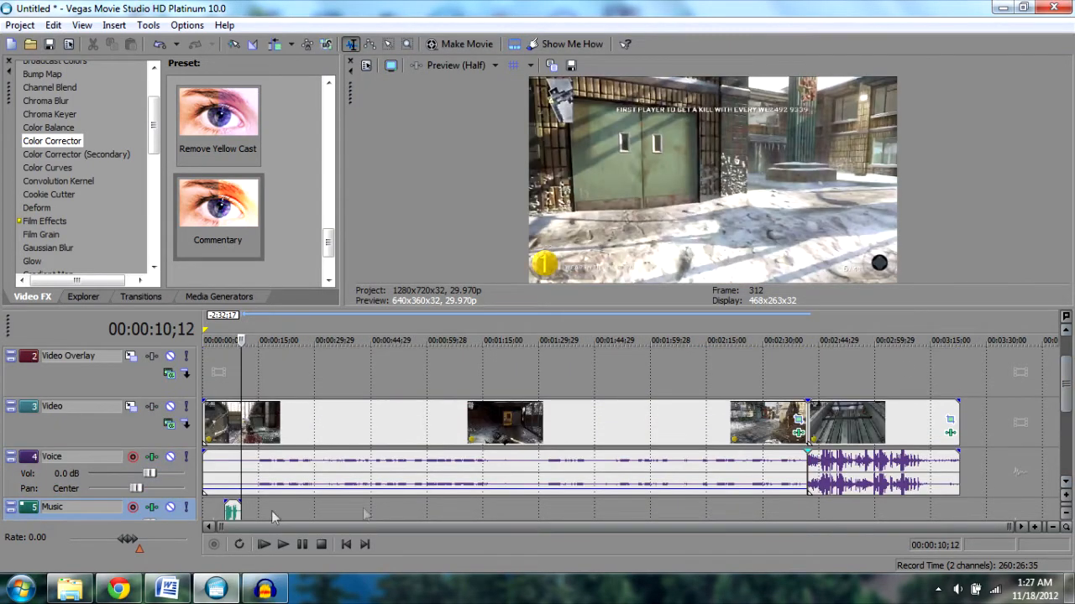
# - Move the Audio clip to the very start of the Music track
pyautogui.moveTo(234, 511); pyautogui.dragTo(213, 512)
pyautogui.click(231, 514)
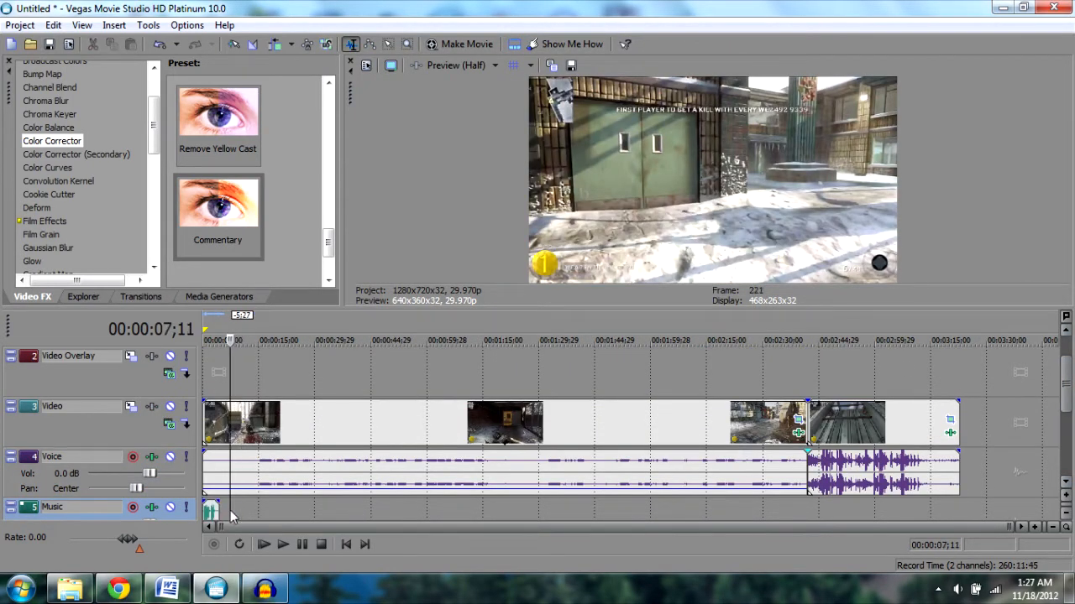
pyautogui.click(207, 512)
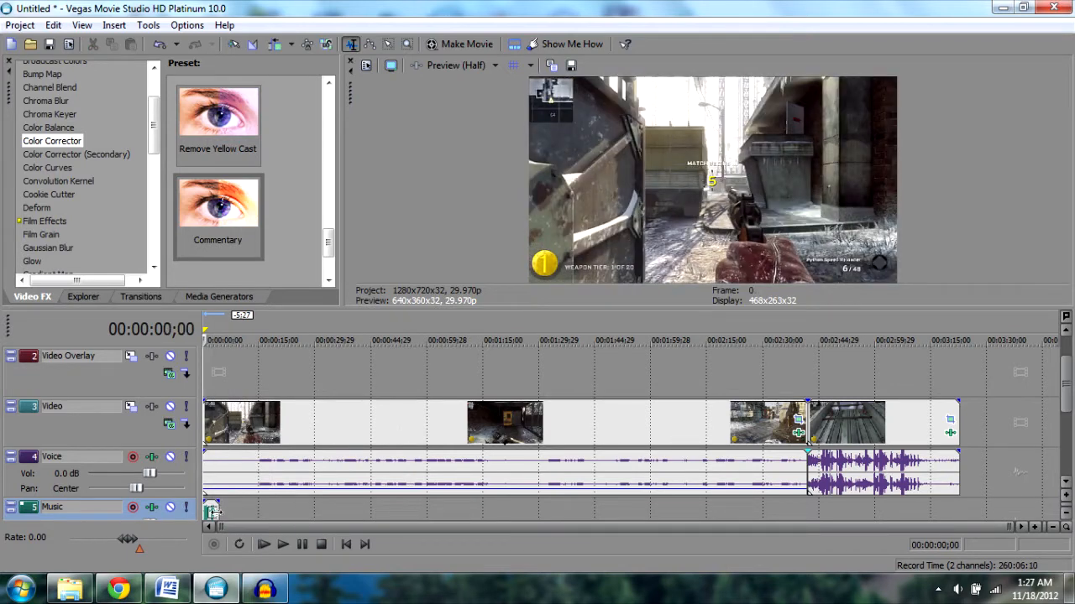
# - Lower the volume of the later voice audio event to near silence
pyautogui.click(934, 510)
pyautogui.moveTo(881, 457); pyautogui.dragTo(879, 497)
# - Split the video event at 00:03:03;17 and move the later piece right to leave a gap
pyautogui.hscroll(1, 868, 527)
pyautogui.click(845, 508)
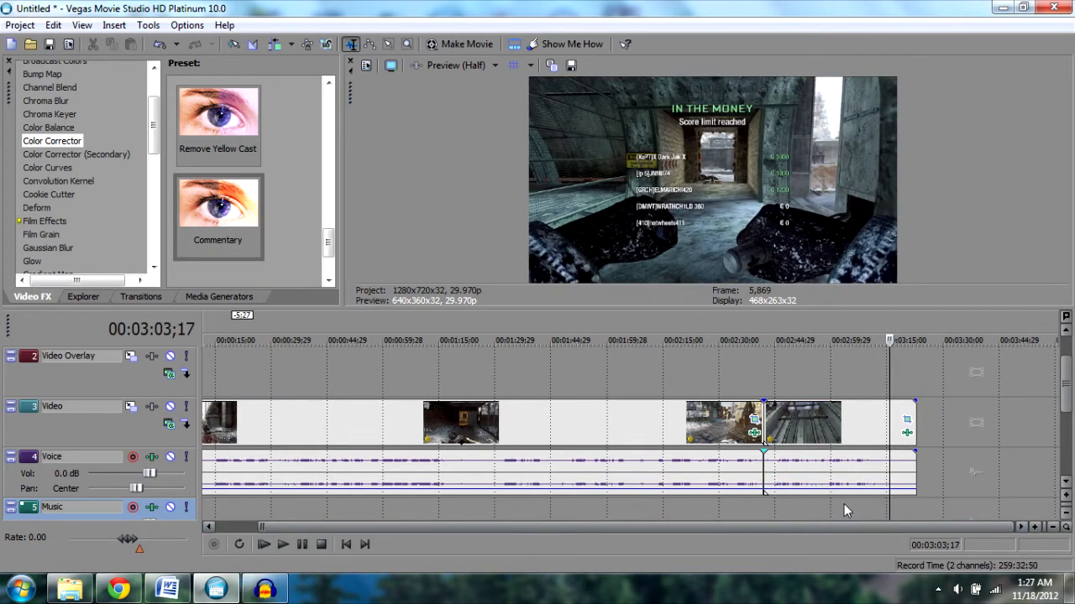
pyautogui.press('s')
pyautogui.moveTo(881, 429); pyautogui.dragTo(911, 428)
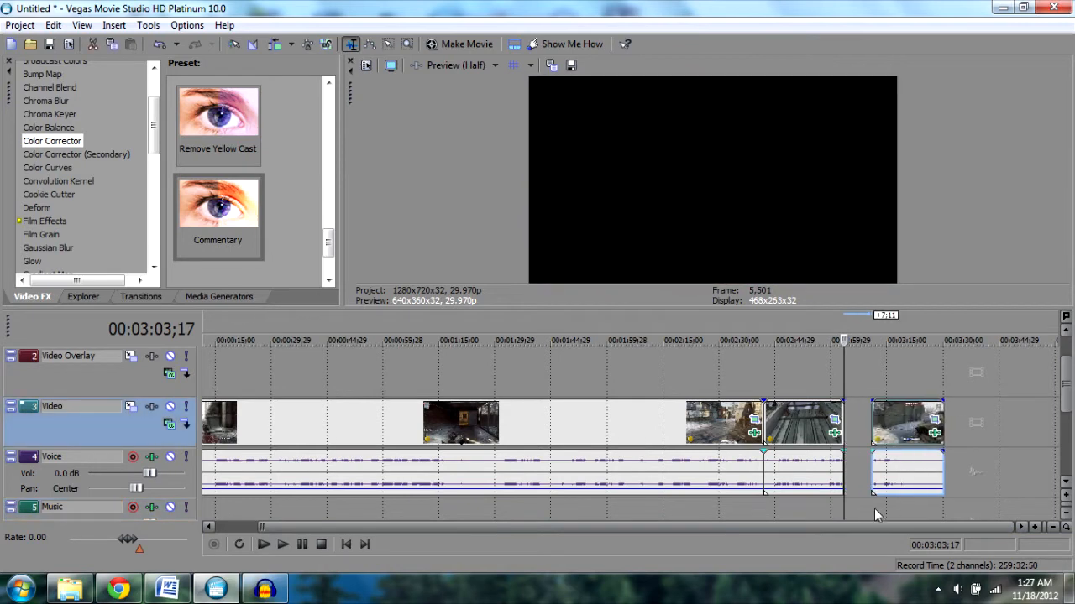
pyautogui.click(923, 501)
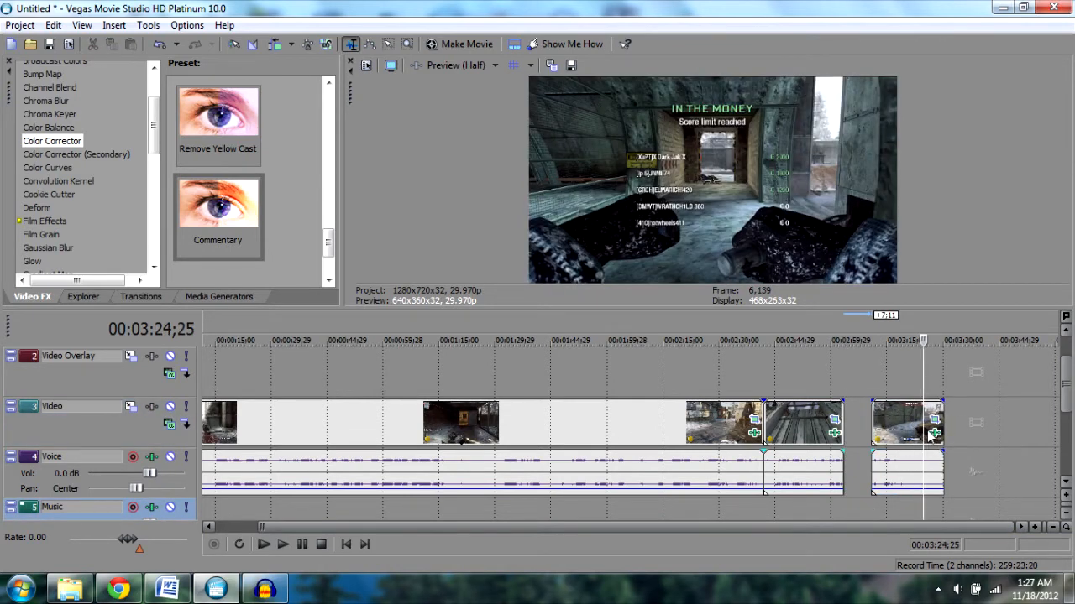
# - Lengthen the final video event by extending its end to loop the media, then play back to preview
pyautogui.moveTo(942, 429); pyautogui.dragTo(1042, 428)
pyautogui.click(964, 502)
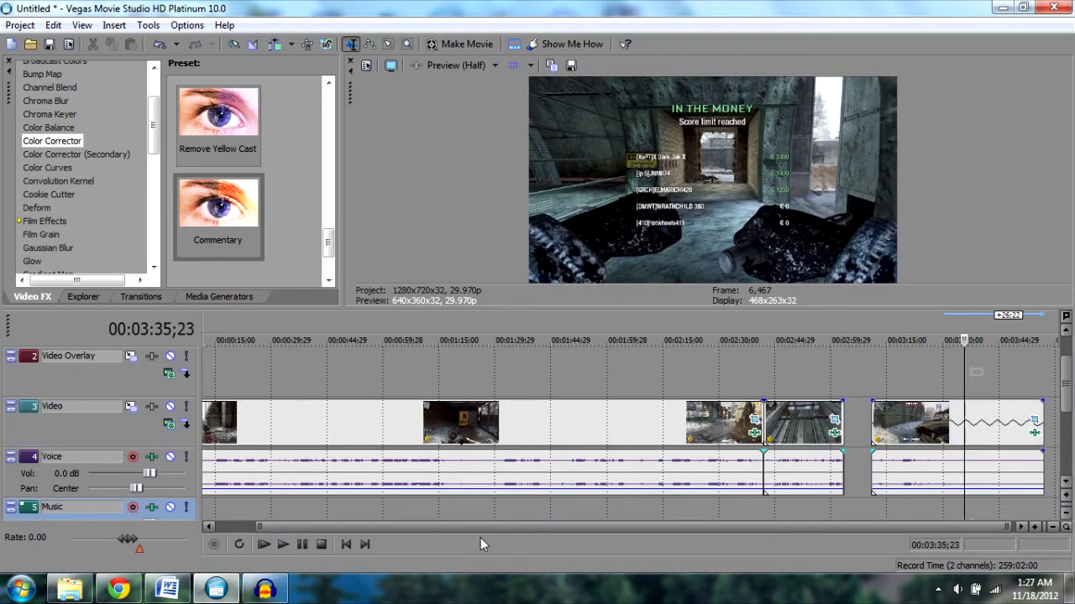
pyautogui.click(282, 544)
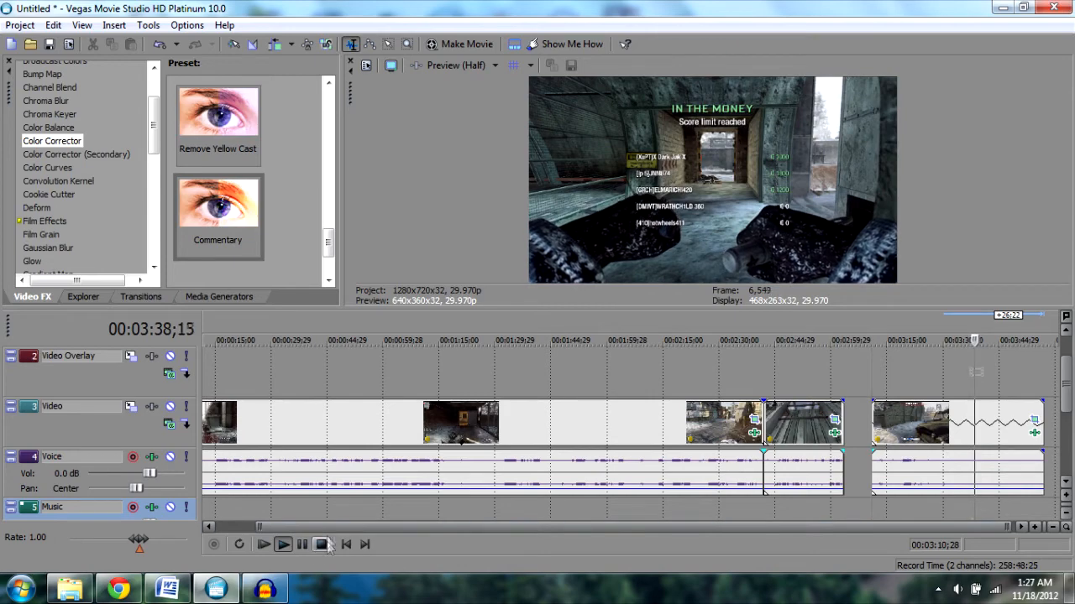
pyautogui.click(284, 544)
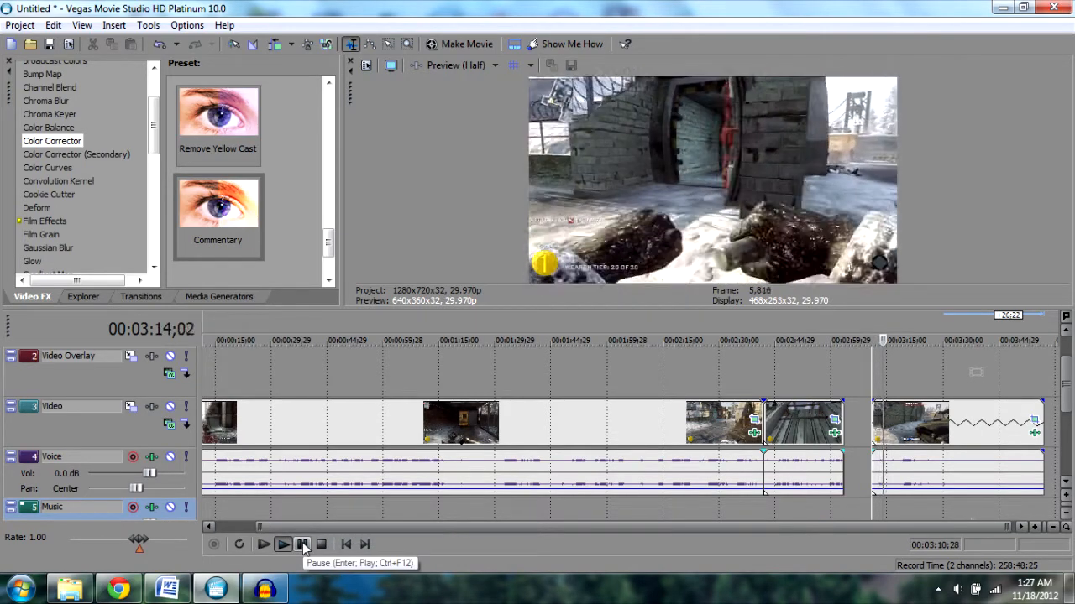
# - Trim the end of the final video event back to shorten it, then preview the ending
pyautogui.click(302, 544)
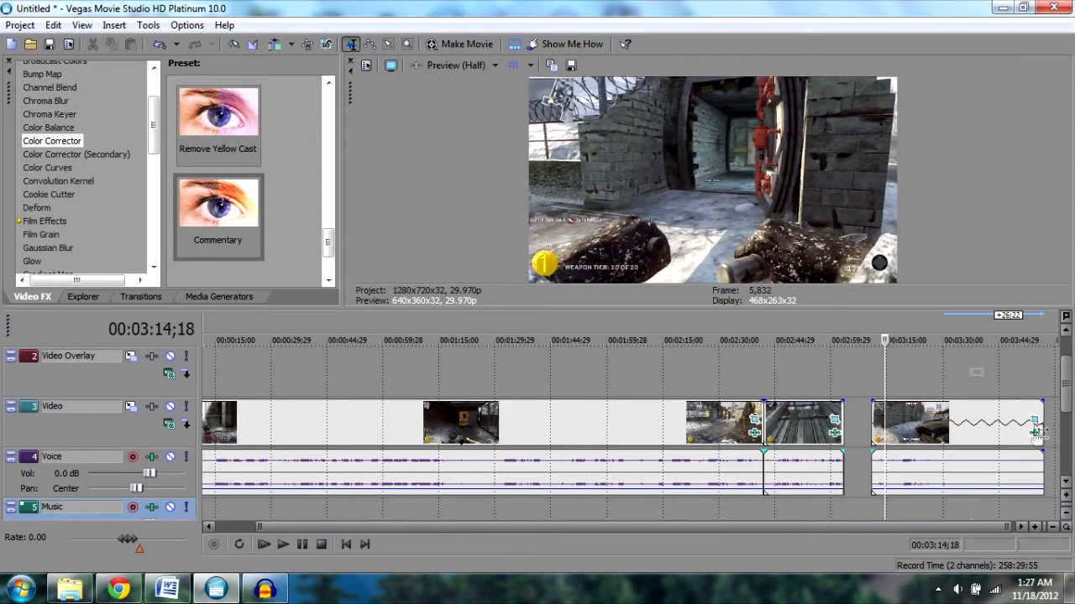
pyautogui.moveTo(1038, 431); pyautogui.dragTo(886, 448)
pyautogui.click(874, 515)
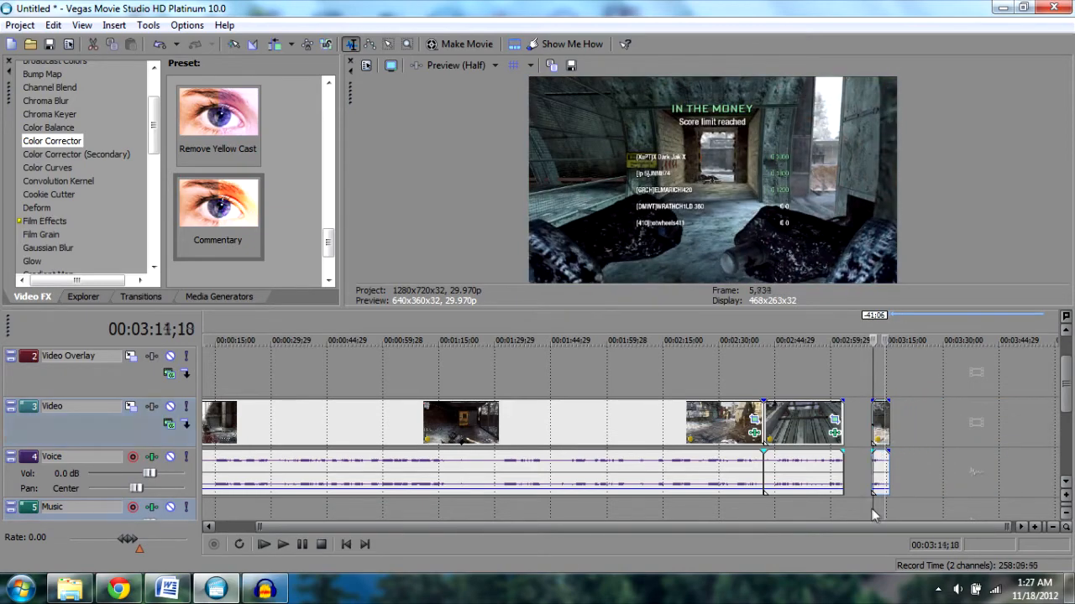
pyautogui.click(302, 544)
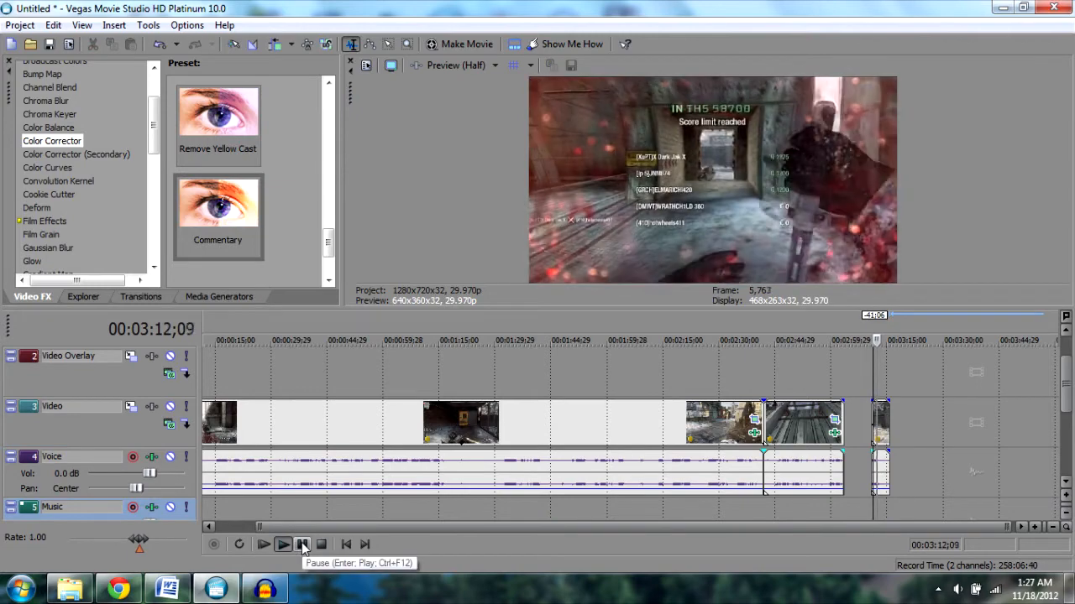
pyautogui.click(303, 545)
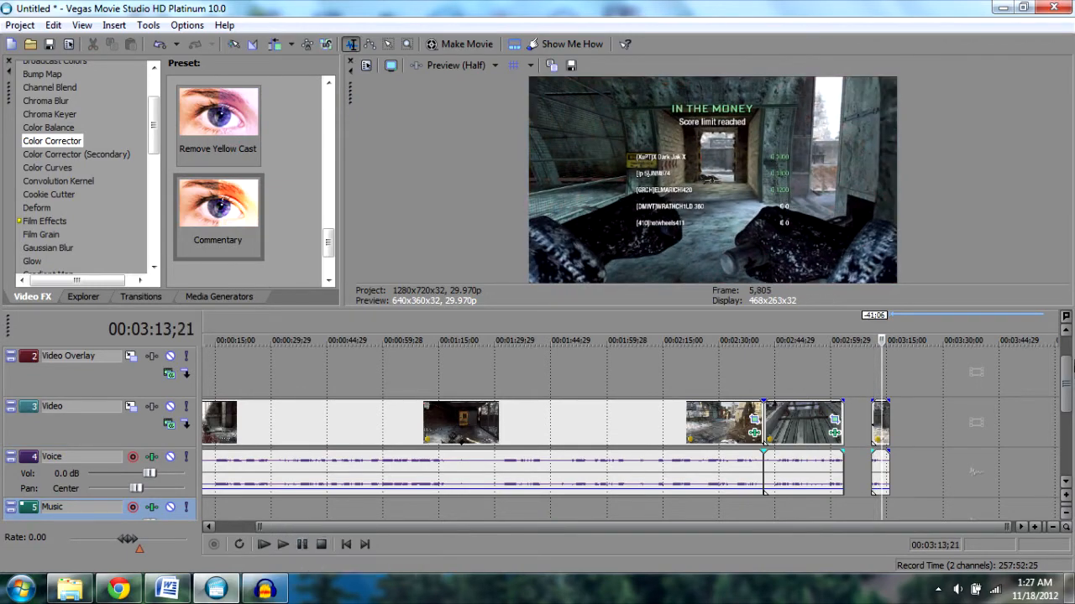
# - Add a fade-out to the end of the video event before the gap and preview it
pyautogui.click(838, 510)
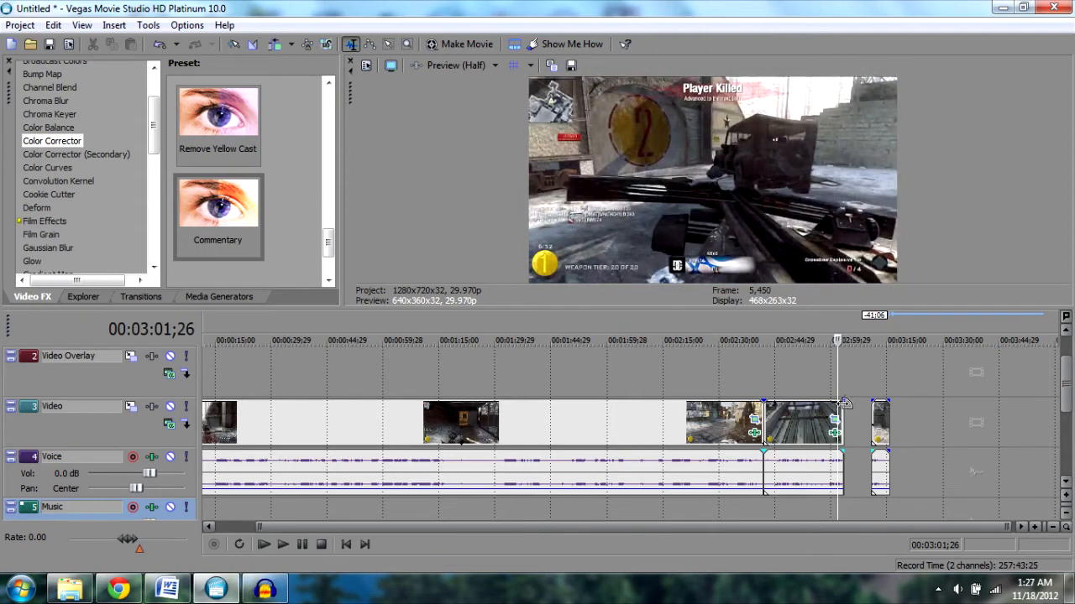
pyautogui.moveTo(840, 402); pyautogui.dragTo(825, 405)
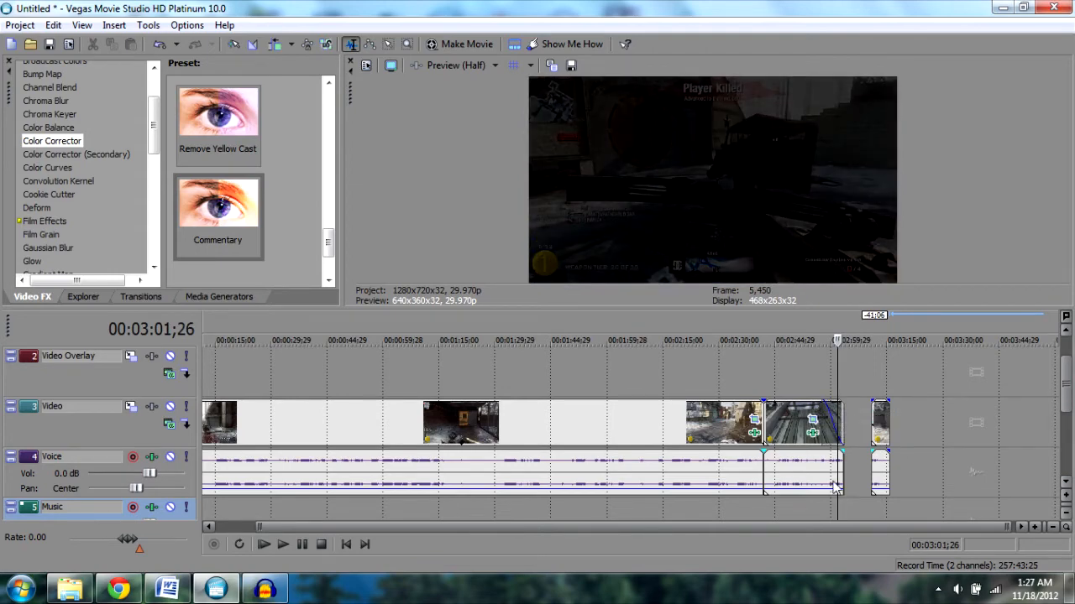
pyautogui.click(814, 513)
pyautogui.click(283, 544)
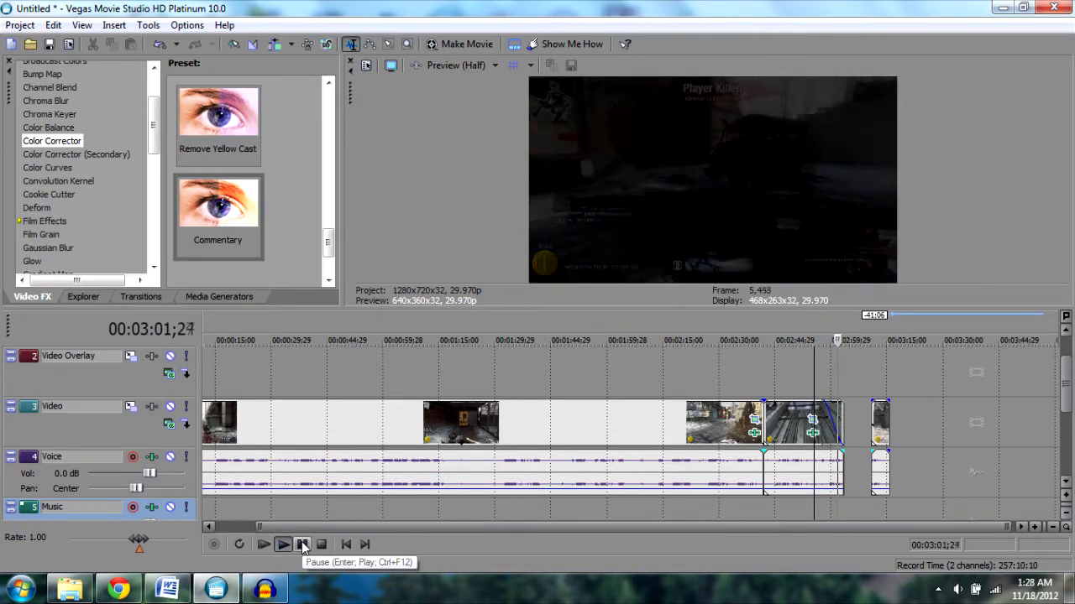
pyautogui.click(303, 545)
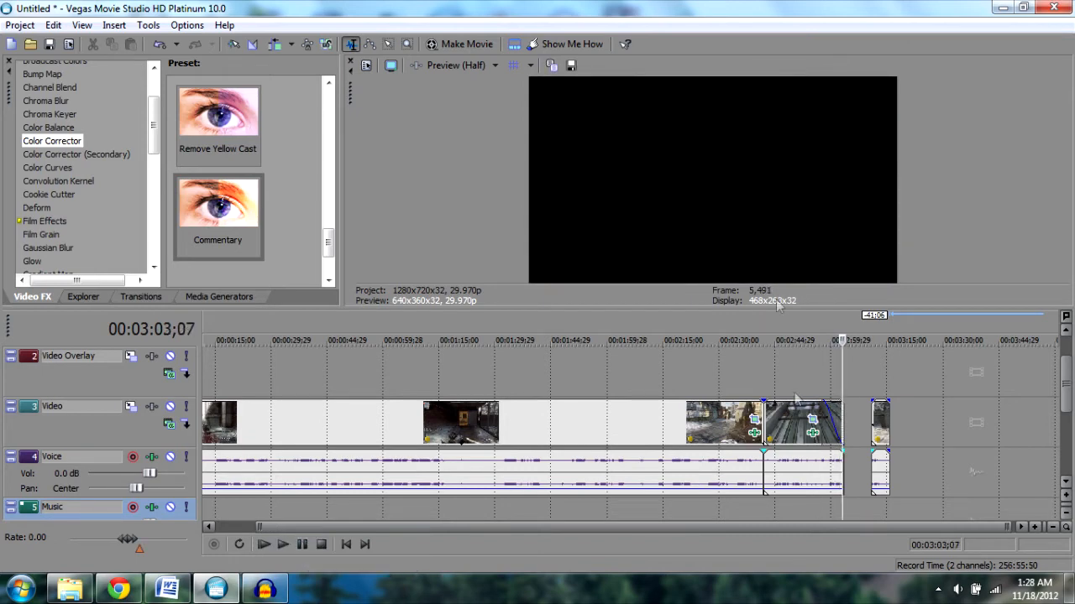
# - Undo the last five timeline edits and place the cursor at 00:02:55;02
pyautogui.click(160, 46)
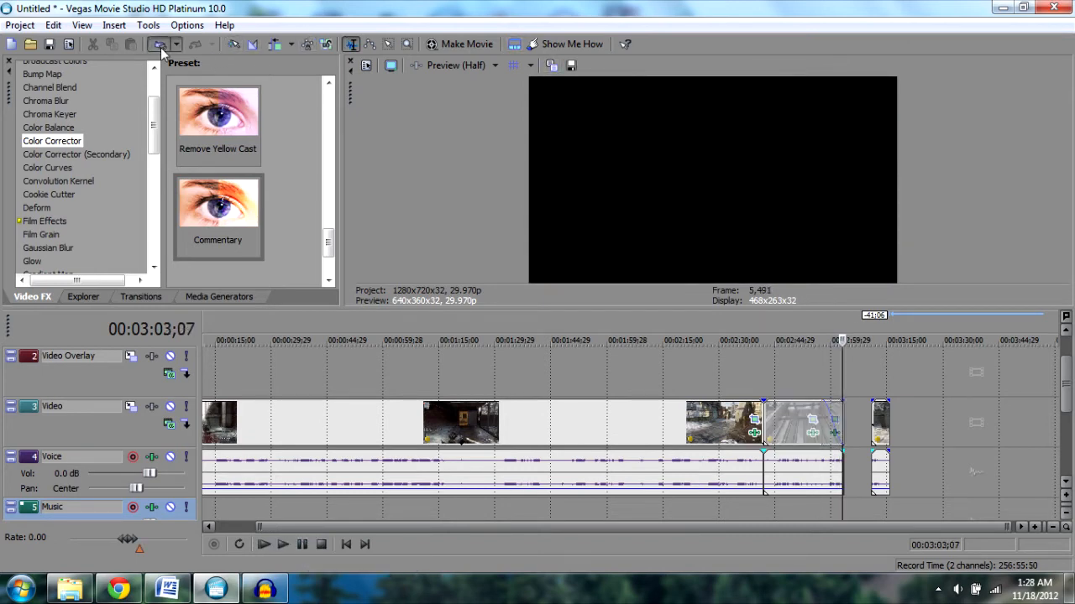
pyautogui.click(161, 47)
pyautogui.click(161, 47)
pyautogui.click(162, 47)
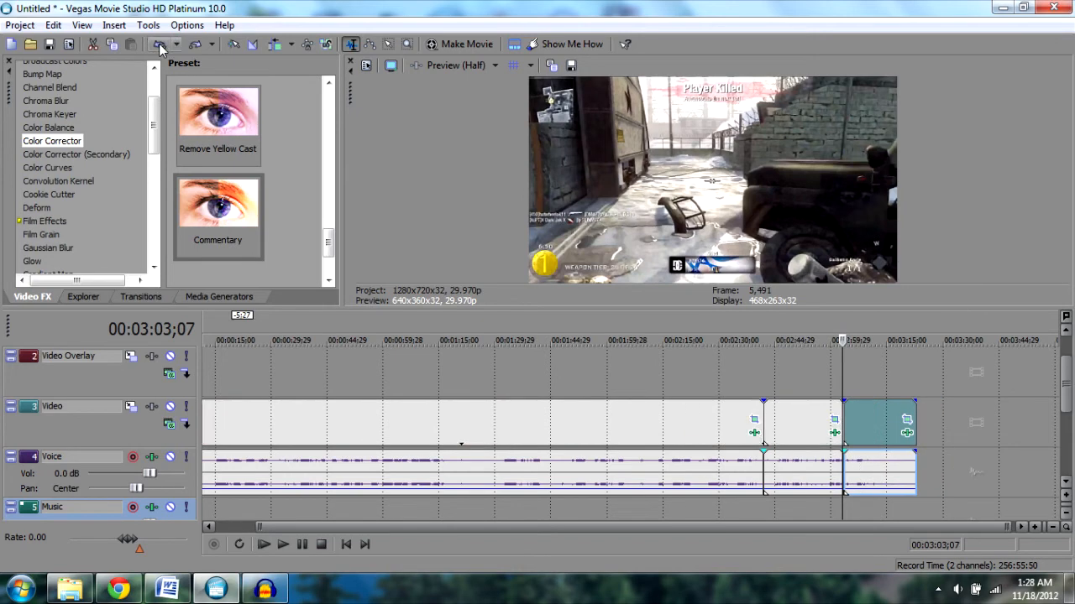
pyautogui.click(161, 47)
pyautogui.click(926, 511)
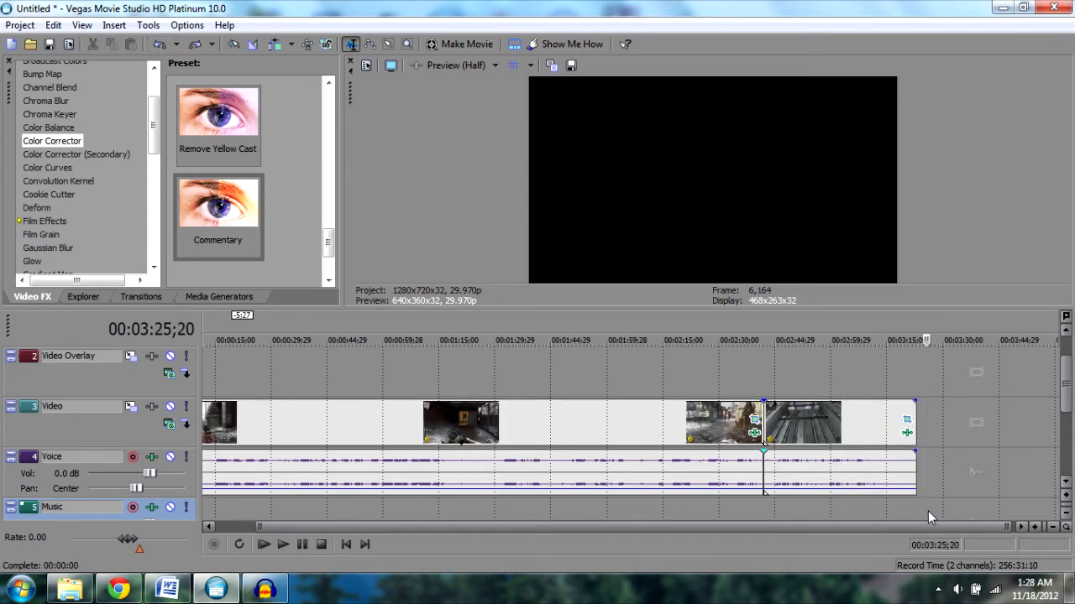
pyautogui.click(811, 509)
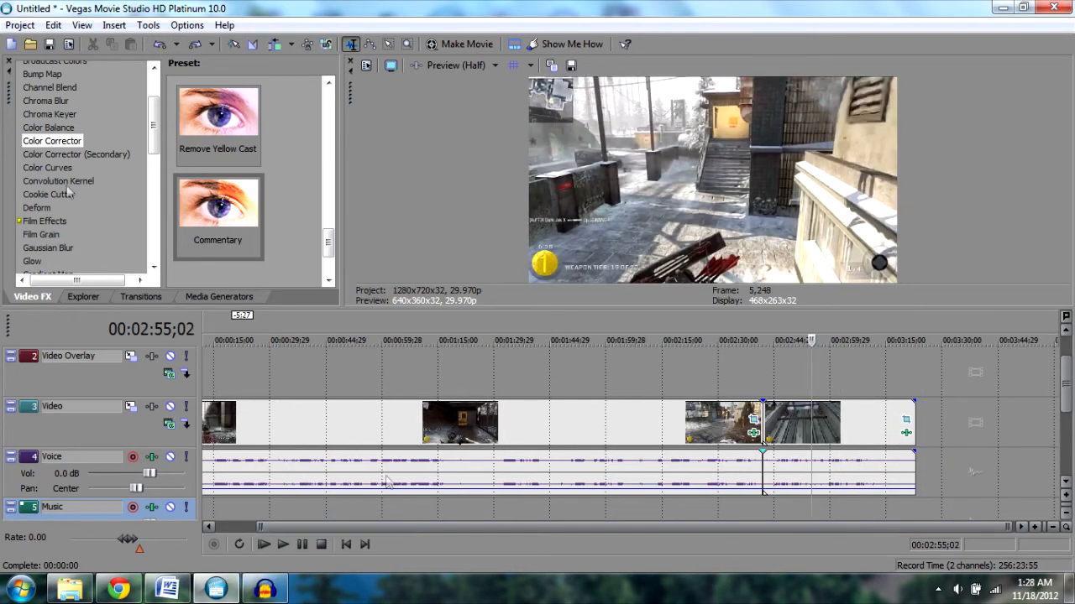
# - Save the project as Untitled in My Videos
pyautogui.click(21, 25)
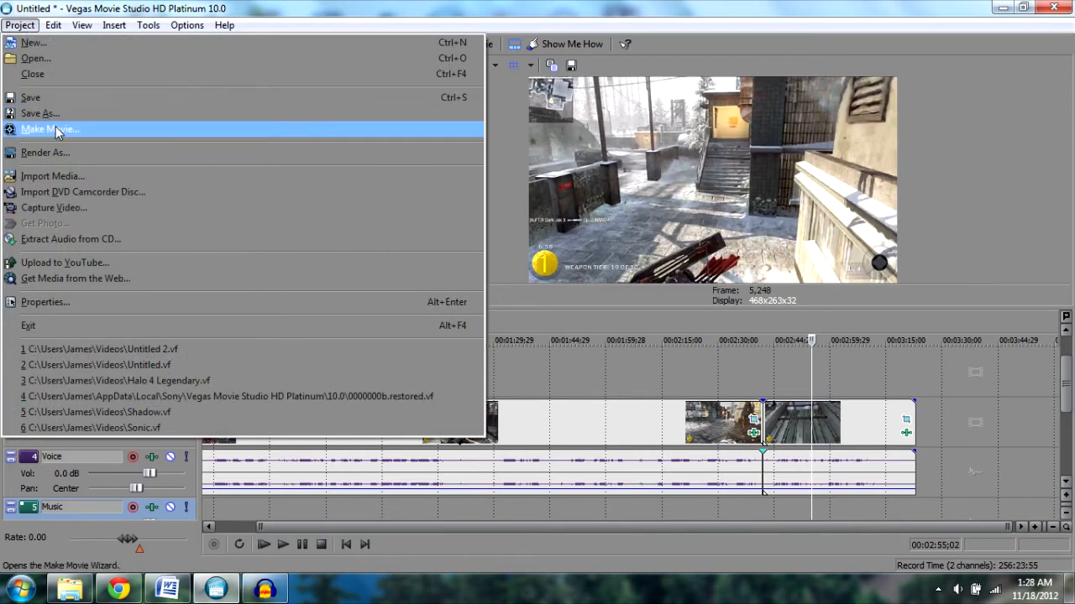
pyautogui.click(47, 100)
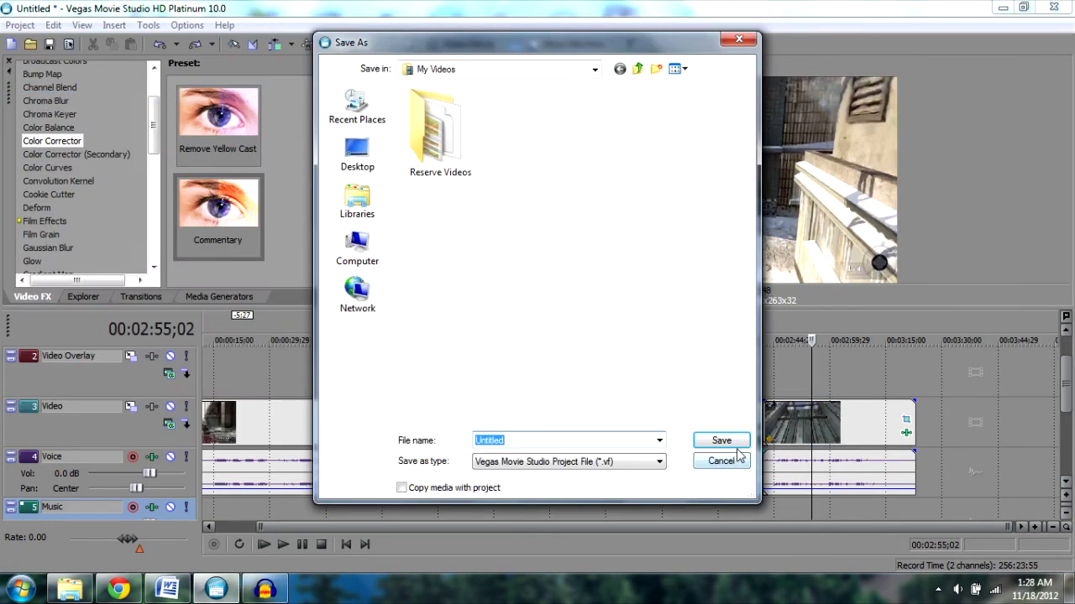
pyautogui.click(727, 440)
# - Open Render As and review the Commentary 9 template's custom video settings, including the bit rate options
pyautogui.click(21, 25)
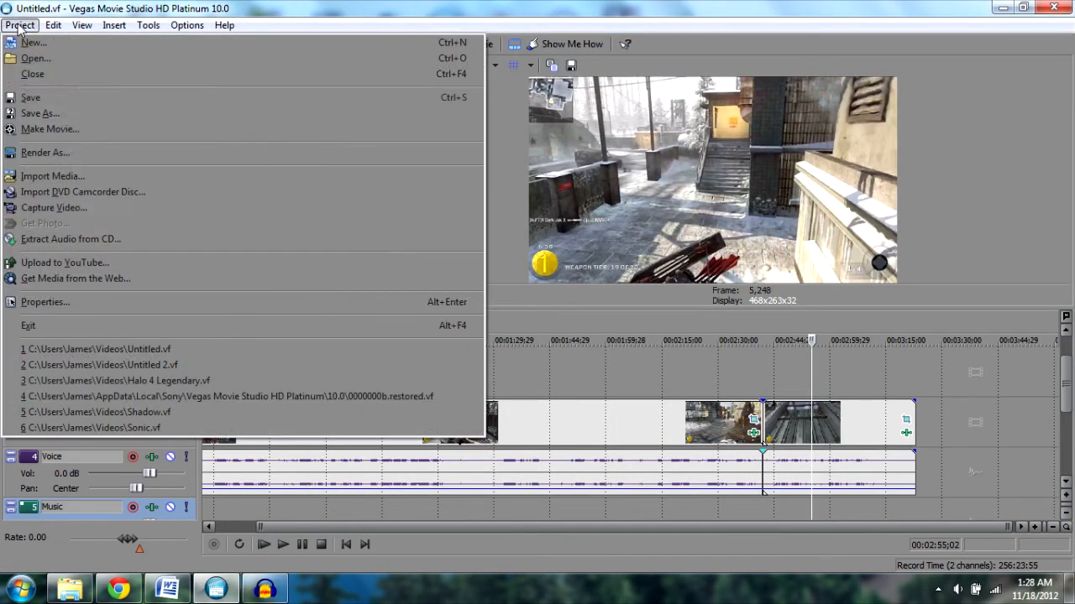
pyautogui.click(64, 154)
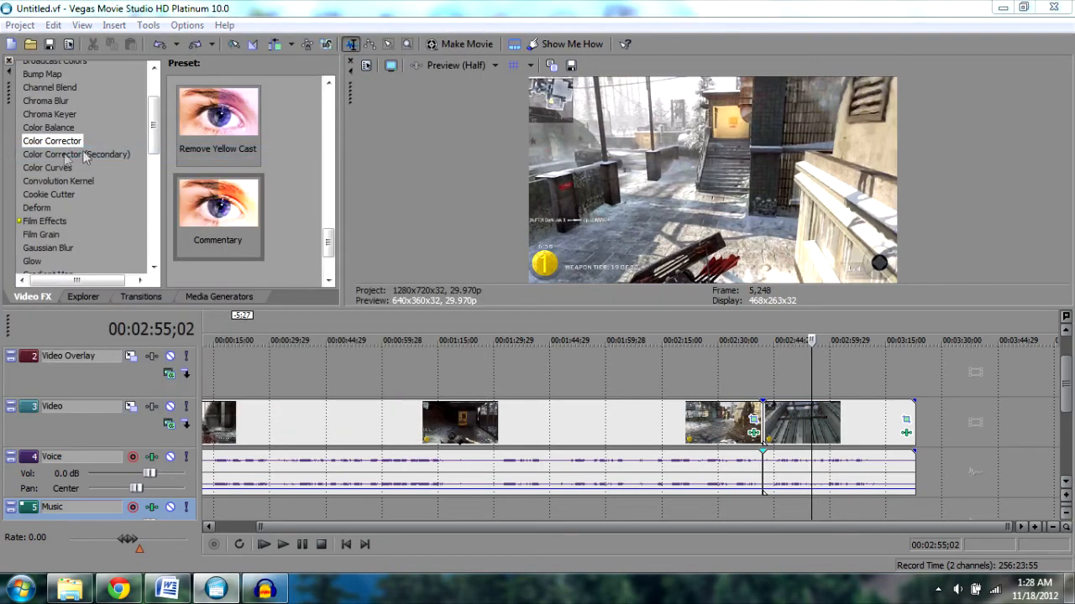
pyautogui.click(642, 349)
pyautogui.click(636, 348)
pyautogui.click(720, 368)
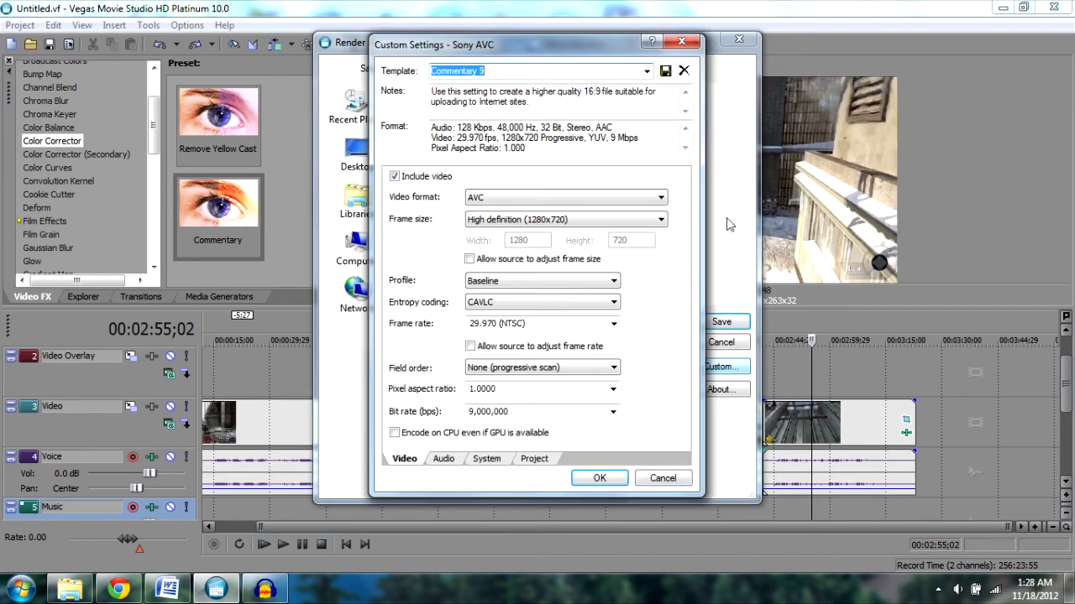
pyautogui.click(613, 414)
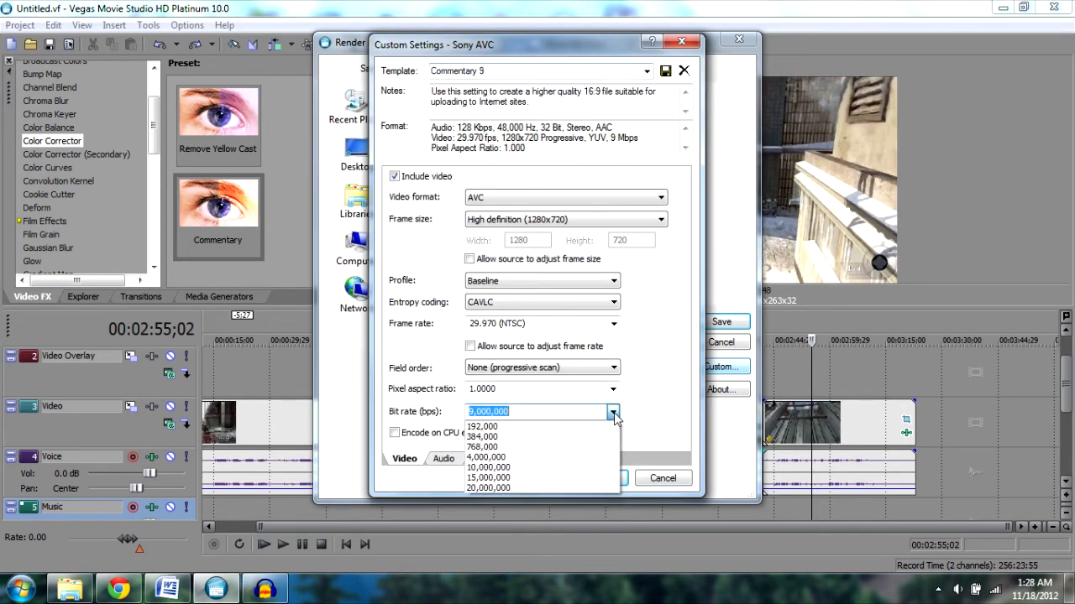
pyautogui.click(615, 414)
pyautogui.click(664, 477)
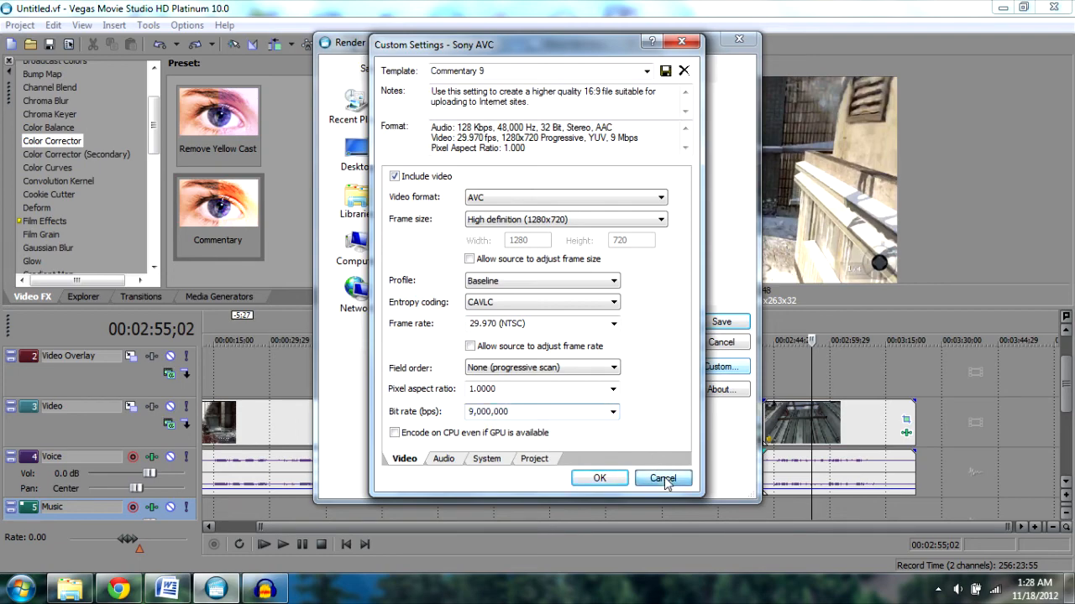
# - Select the Commentary Max render template and open its custom video settings to check the bit rate
pyautogui.click(643, 370)
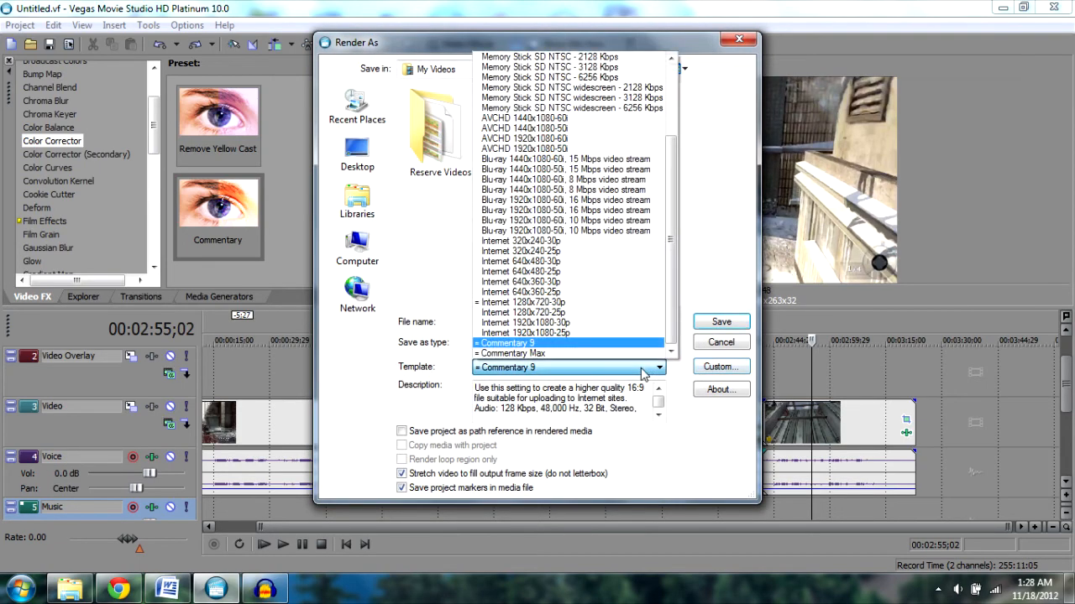
pyautogui.click(536, 353)
pyautogui.click(721, 366)
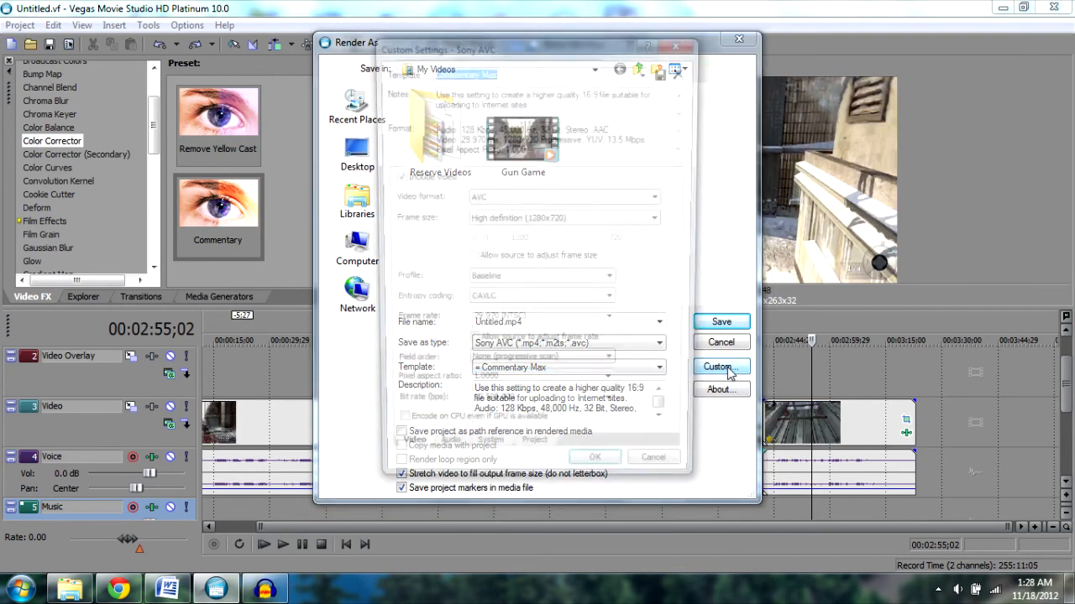
pyautogui.click(612, 411)
pyautogui.click(612, 412)
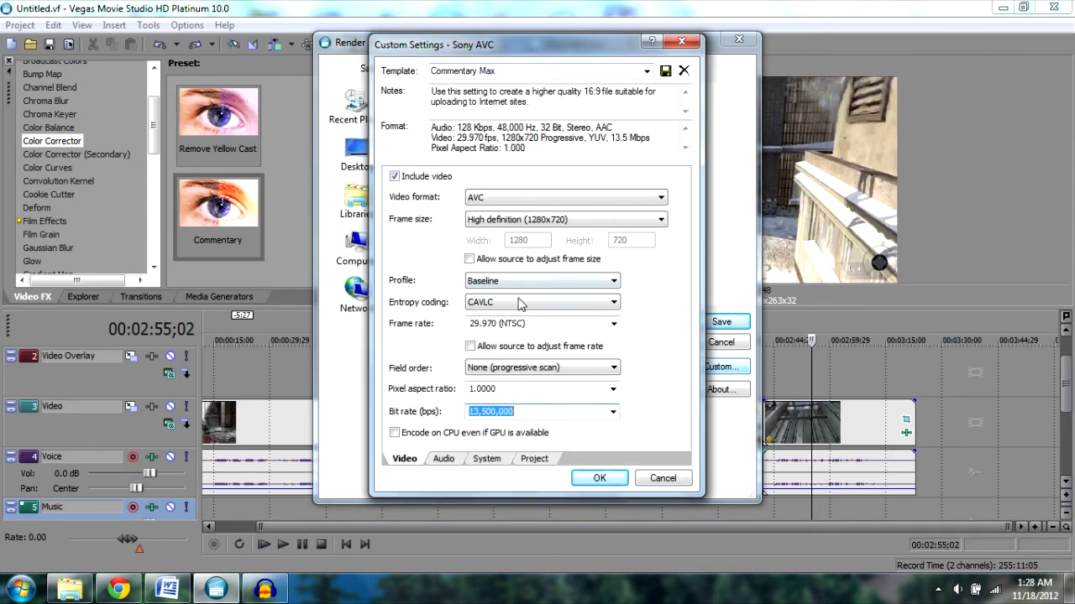
# - Review the template's audio, system and project settings, close them, then cancel the render
pyautogui.click(443, 460)
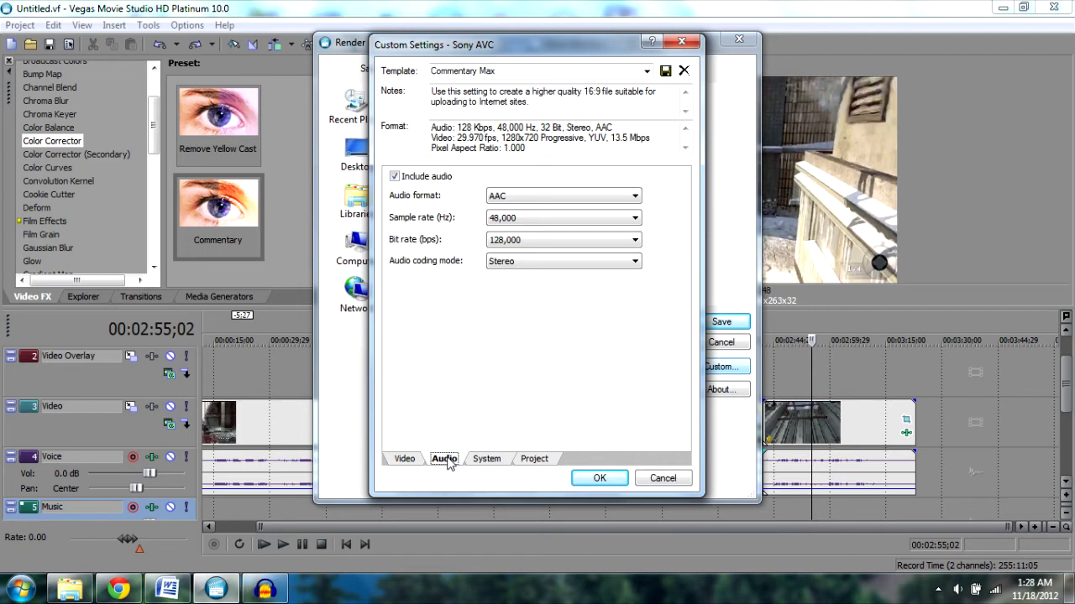
pyautogui.click(491, 459)
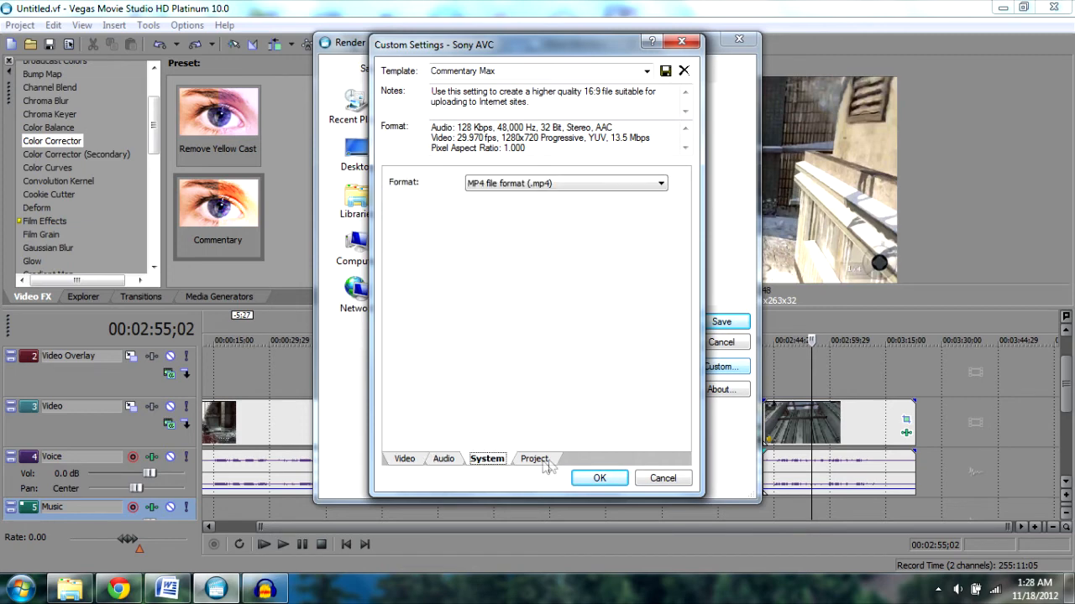
pyautogui.click(650, 184)
pyautogui.click(651, 184)
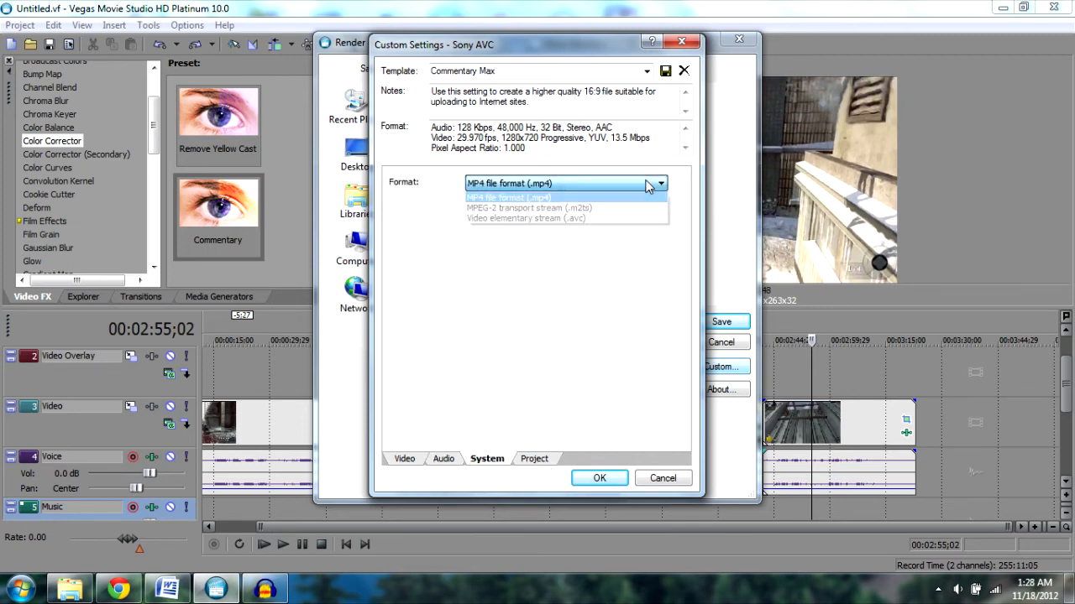
pyautogui.click(534, 460)
pyautogui.click(671, 185)
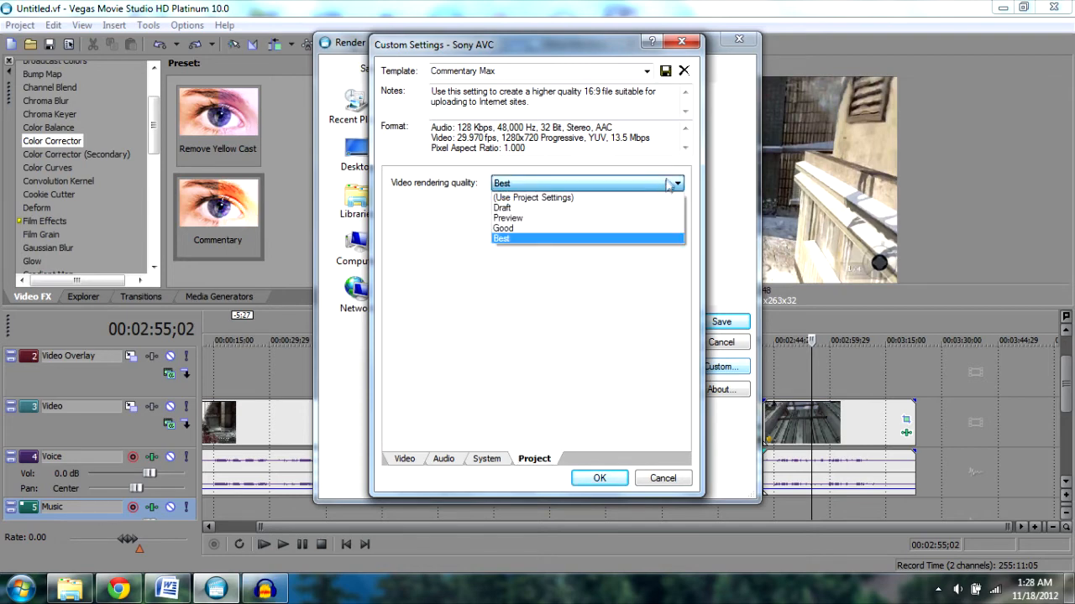
pyautogui.click(671, 185)
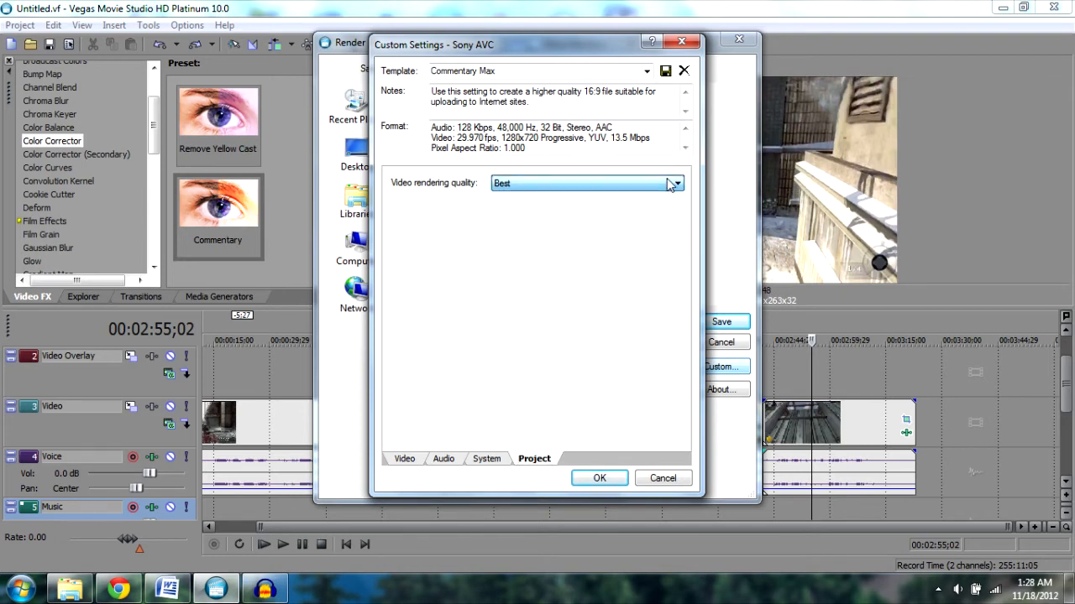
pyautogui.click(599, 478)
pyautogui.doubleClick(537, 321)
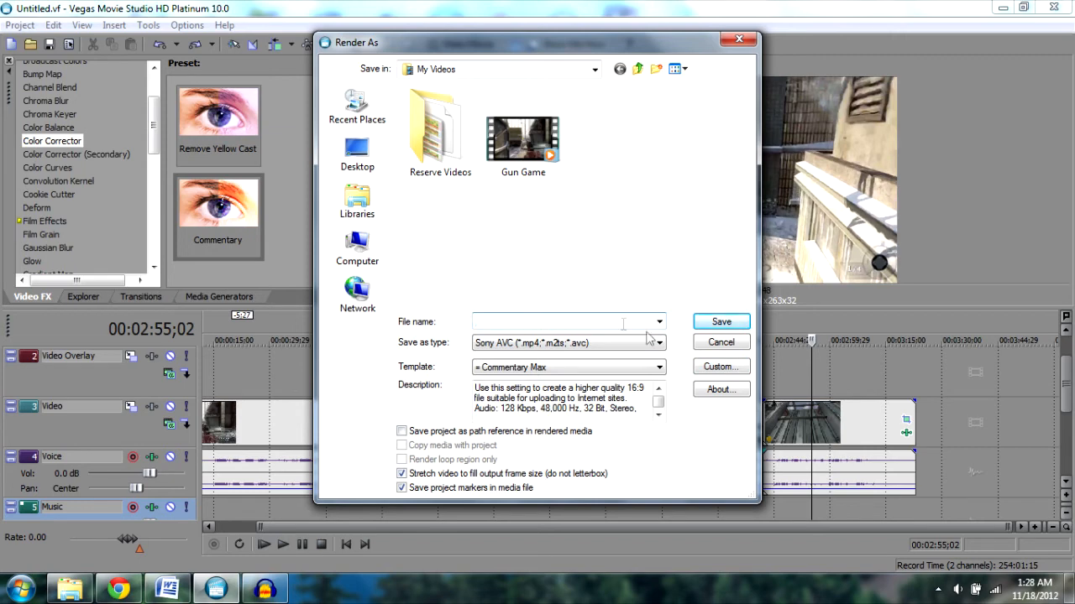
pyautogui.click(729, 347)
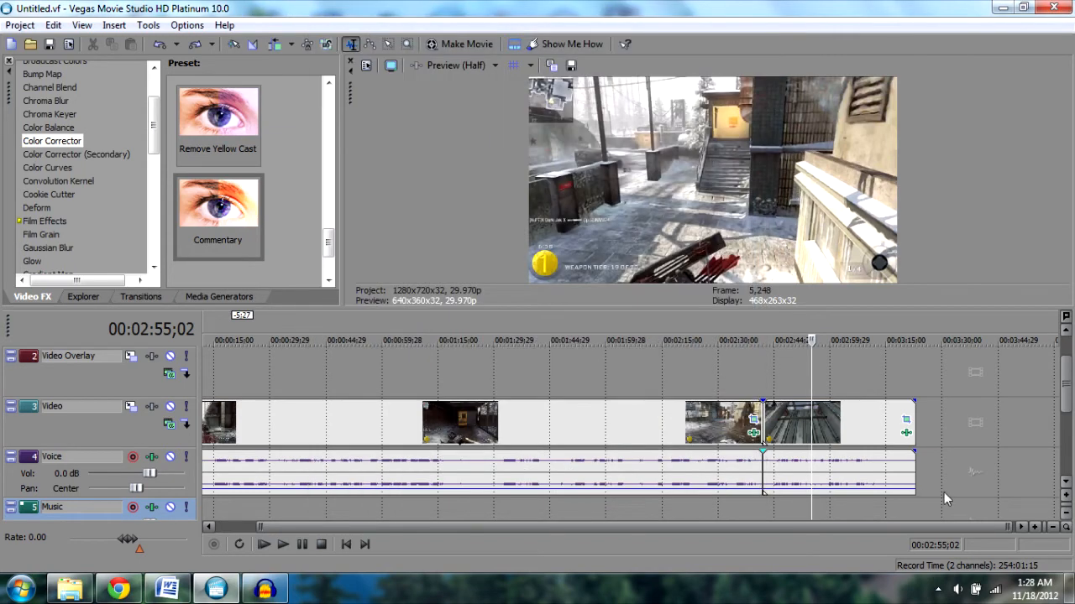
# - Switch to Word to read the YouTube Stuff notes document
pyautogui.click(927, 507)
pyautogui.click(889, 507)
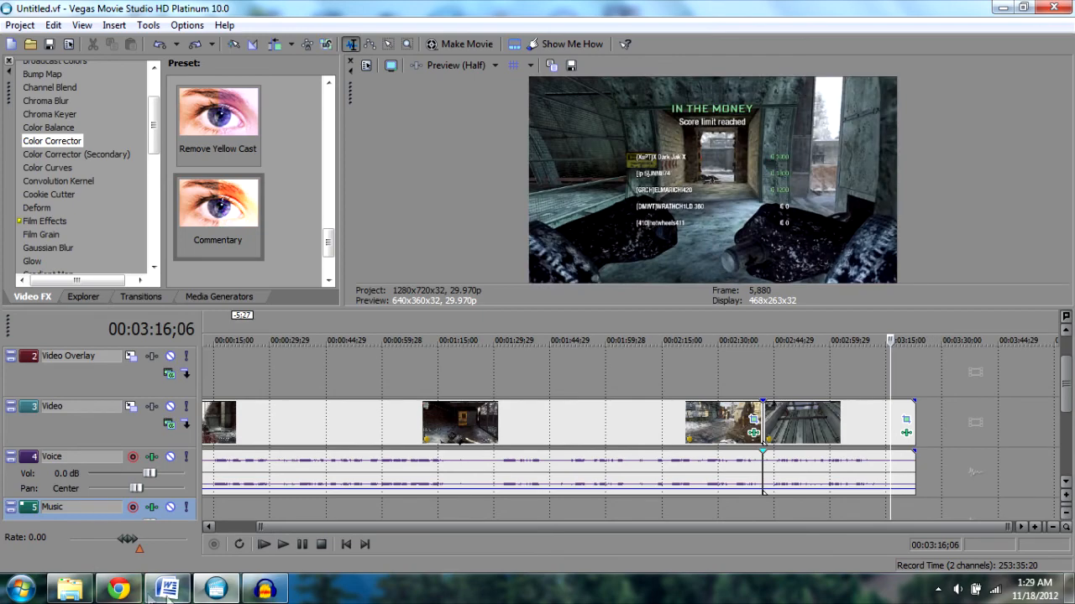
pyautogui.click(167, 589)
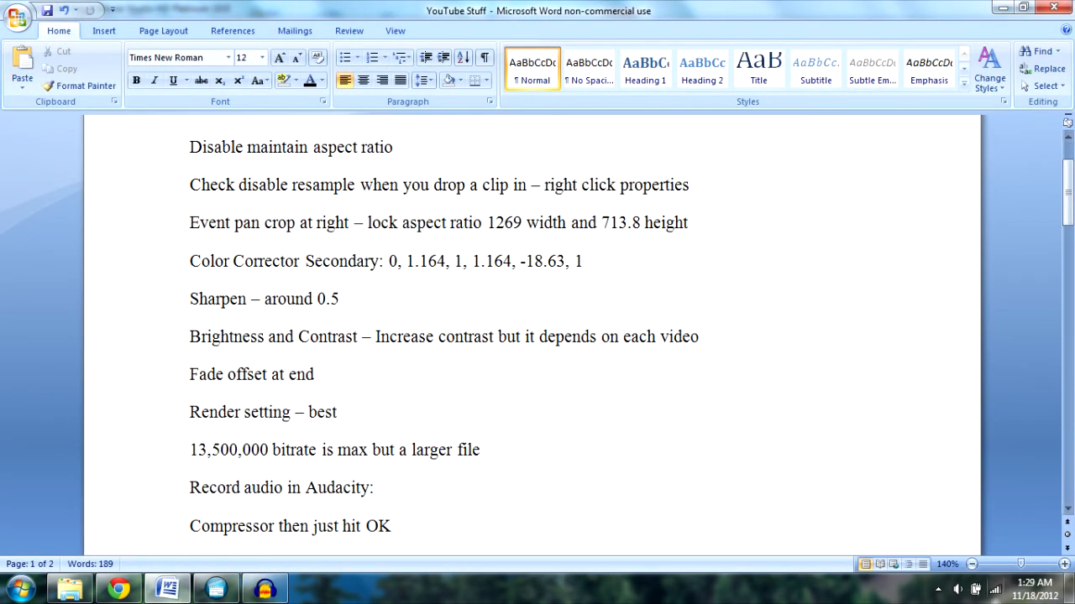